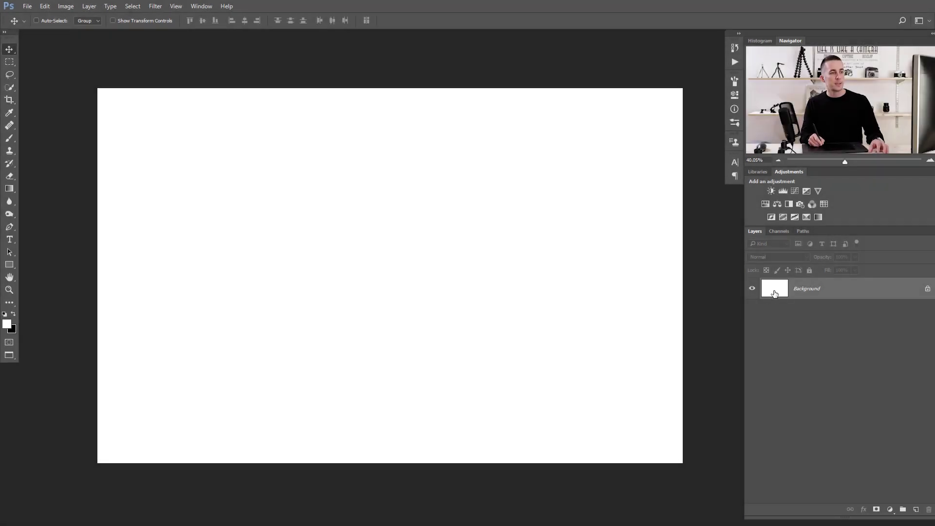
# Invert the white background layer to black and add three empty layers above it.
pyautogui.hotkey('ctrl', 'i')
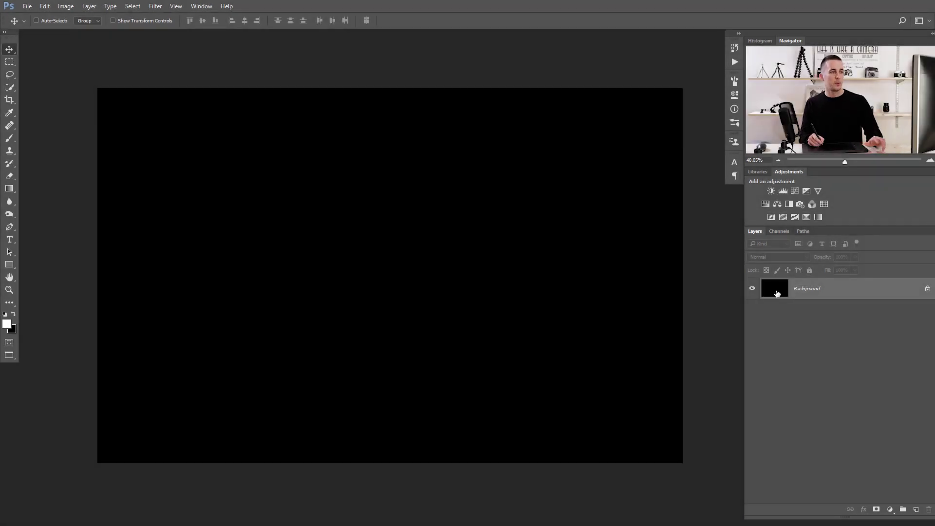
pyautogui.click(914, 509)
pyautogui.click(915, 509)
pyautogui.click(915, 509)
# Rename the three new layers R, G and B, from the lowest to the topmost.
pyautogui.doubleClick(809, 331)
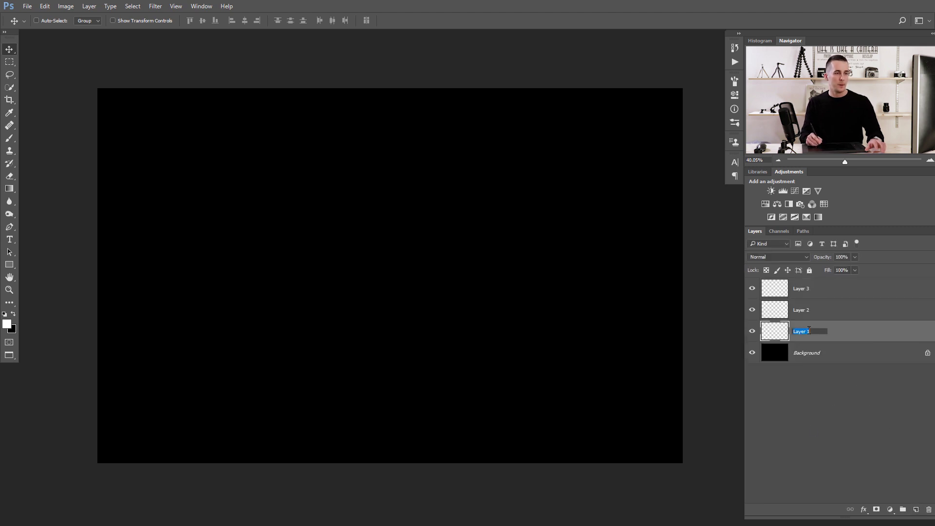
pyautogui.write('R')
pyautogui.doubleClick(801, 310)
pyautogui.write('G')
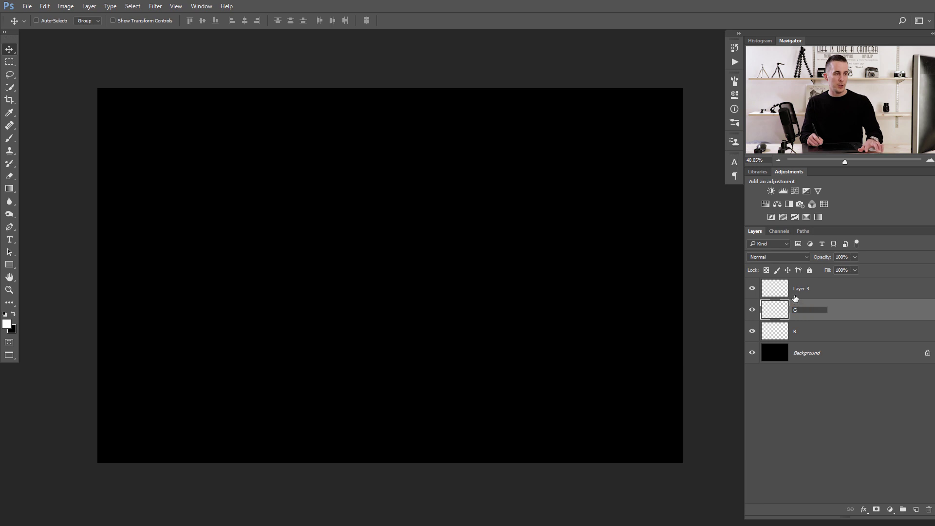
pyautogui.doubleClick(801, 288)
pyautogui.press('Return')
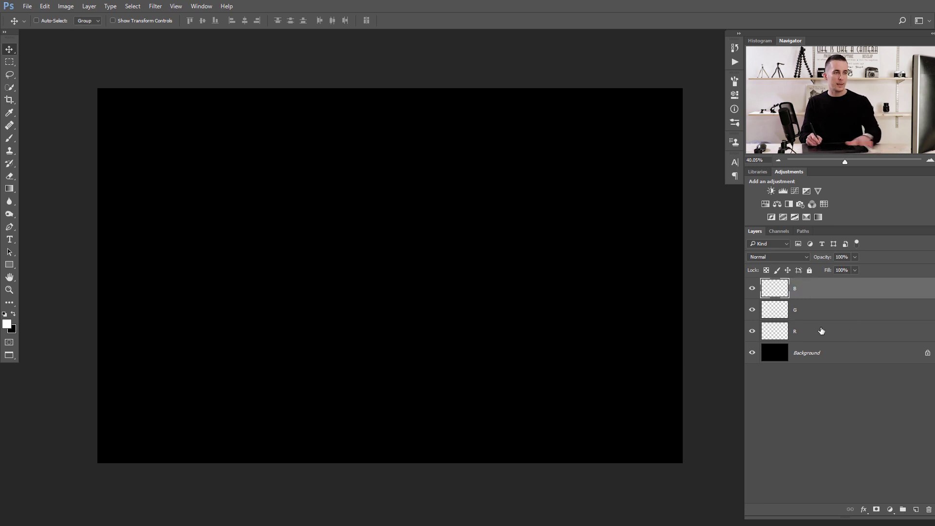
# With the Brush tool active, choose pure red ff0000 as the new foreground color and move the color picker over the canvas.
pyautogui.press('b')
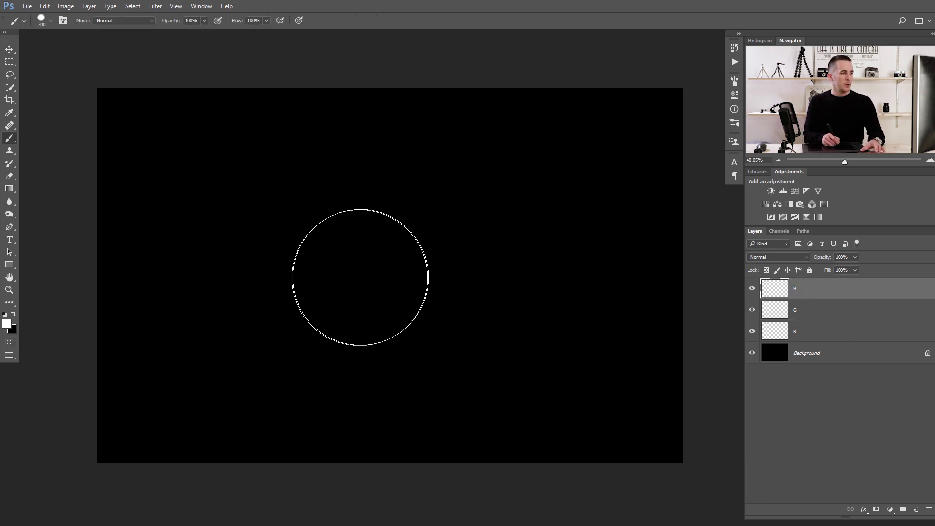
pyautogui.click(7, 325)
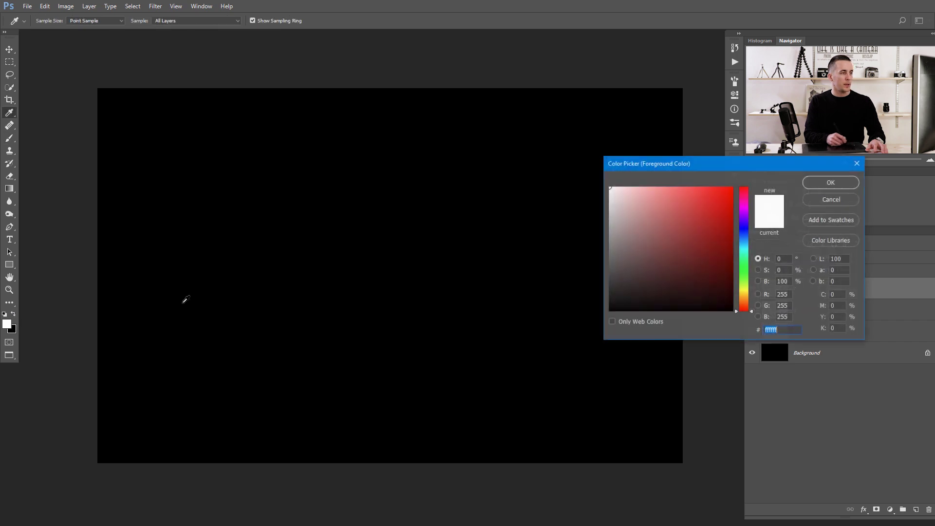
pyautogui.write('f70909')
pyautogui.write('ff0000')
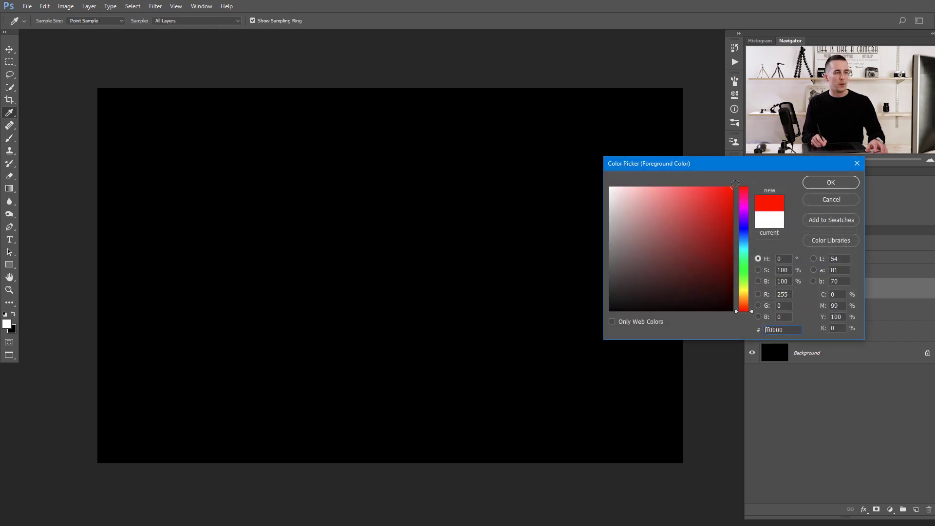
pyautogui.moveTo(740, 165); pyautogui.dragTo(493, 209)
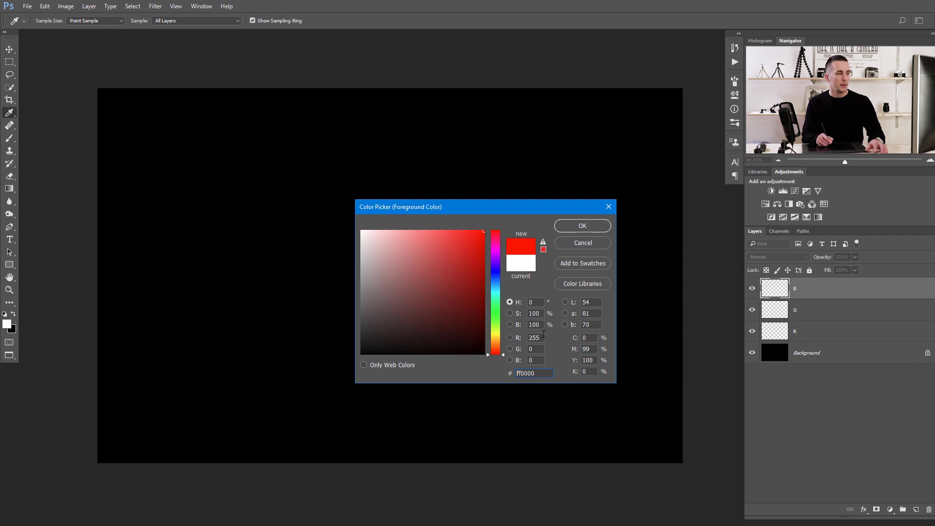
# Try red channel values of 0 and 128 in the color picker, and set the channel back to 255.
pyautogui.moveTo(542, 338); pyautogui.dragTo(526, 339)
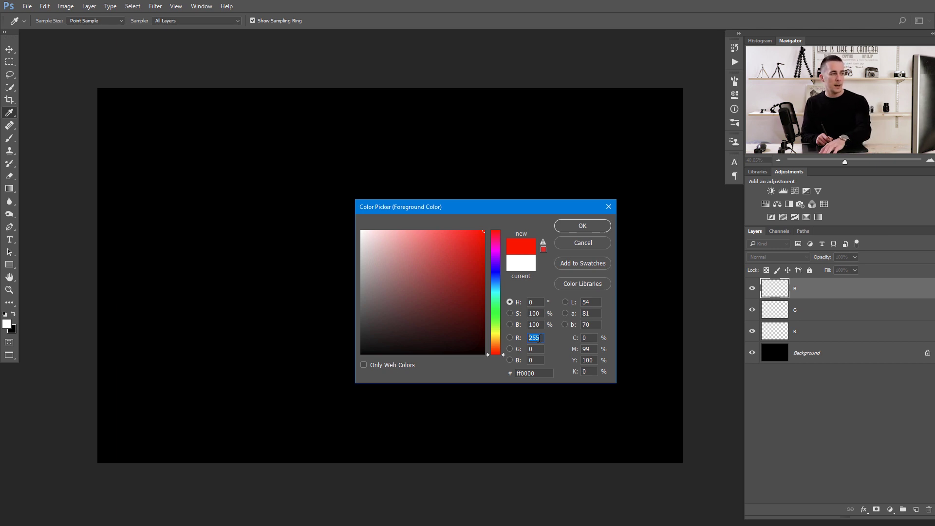
pyautogui.write('0')
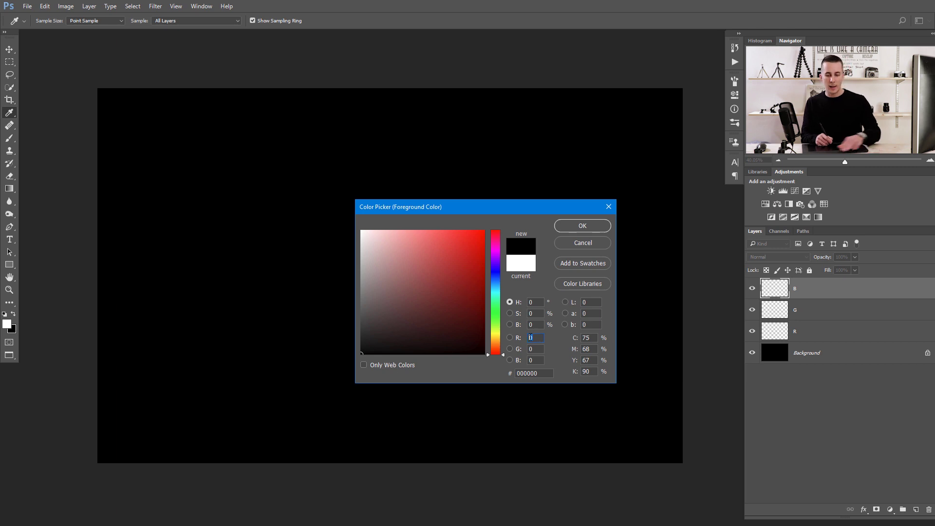
pyautogui.write('128')
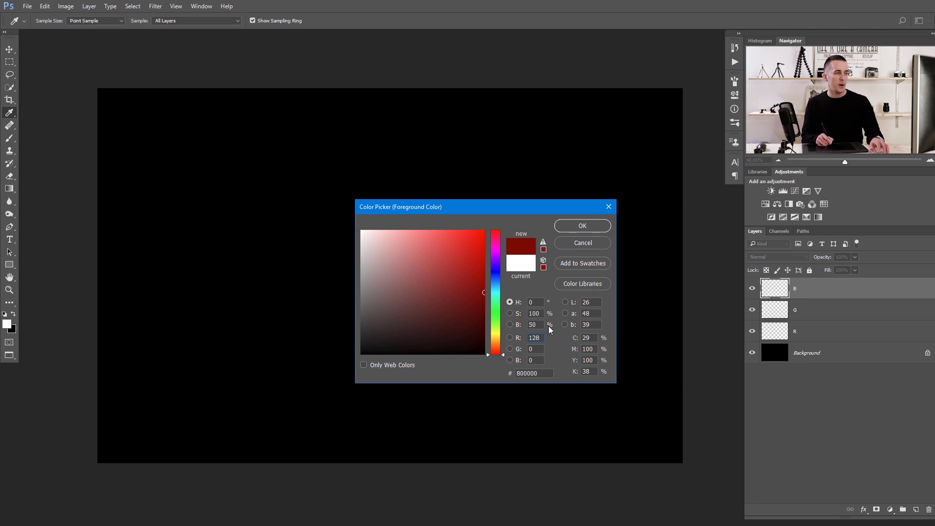
pyautogui.moveTo(541, 340); pyautogui.dragTo(525, 338)
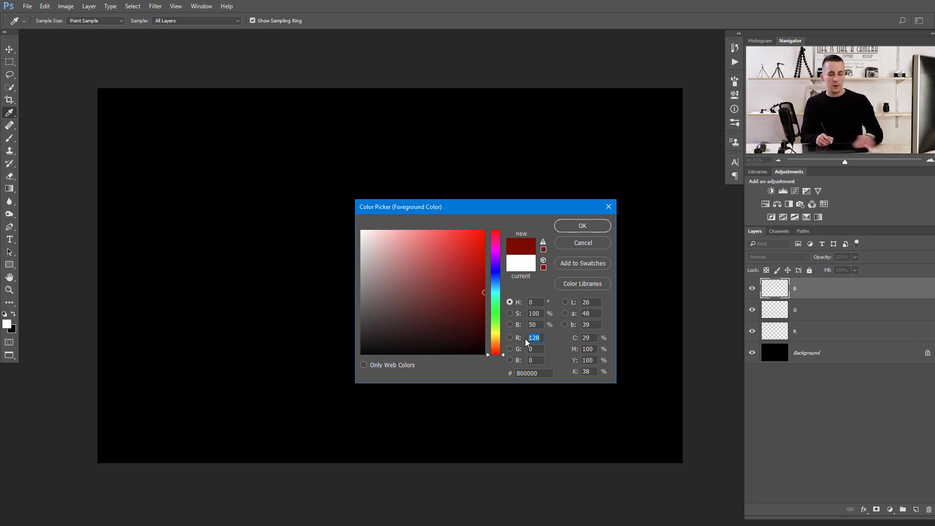
pyautogui.write('255')
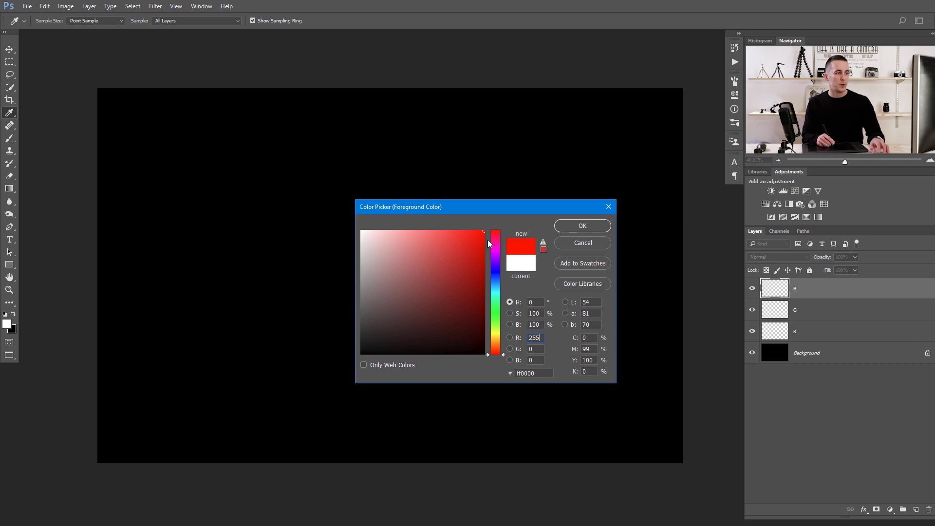
# Accept the red foreground color and stamp one 700 px brush circle on layer R in the canvas's upper-left area.
pyautogui.click(579, 225)
pyautogui.press('b')
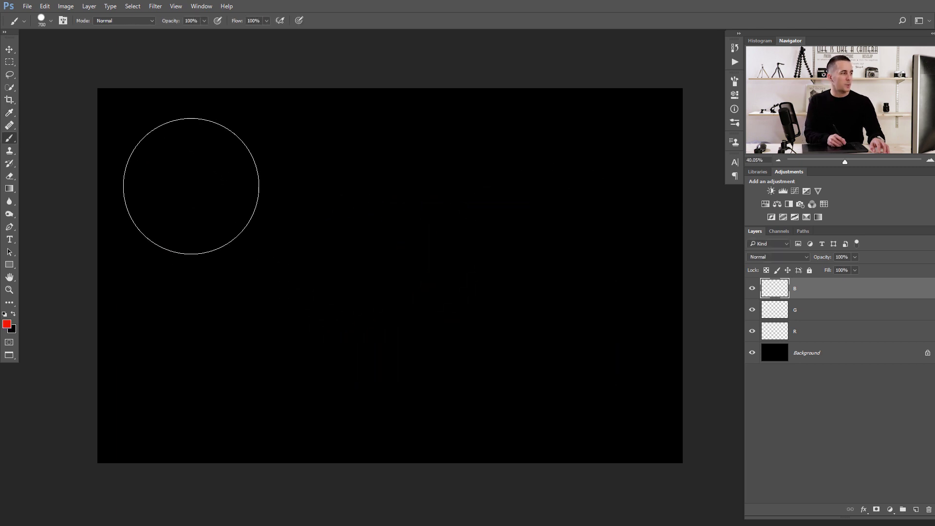
pyautogui.click(193, 186)
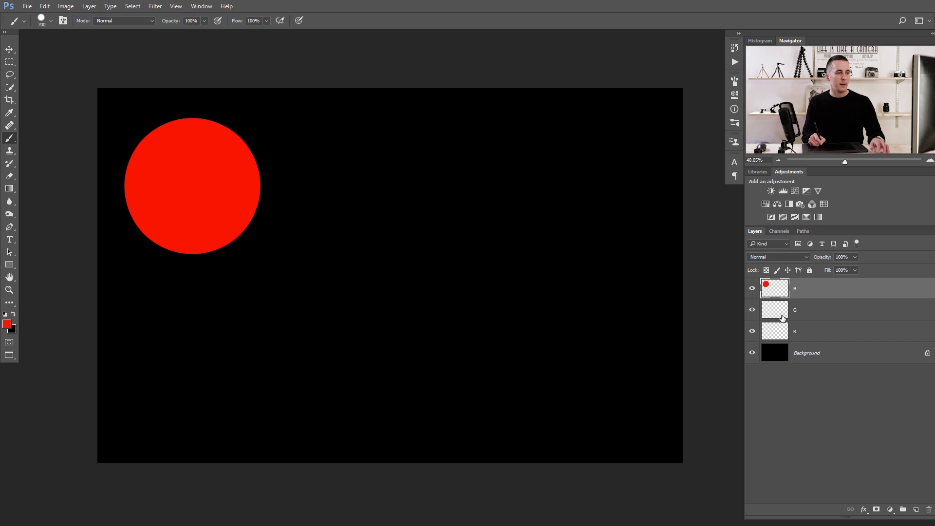
pyautogui.hotkey('ctrl', 'z')
pyautogui.click(779, 330)
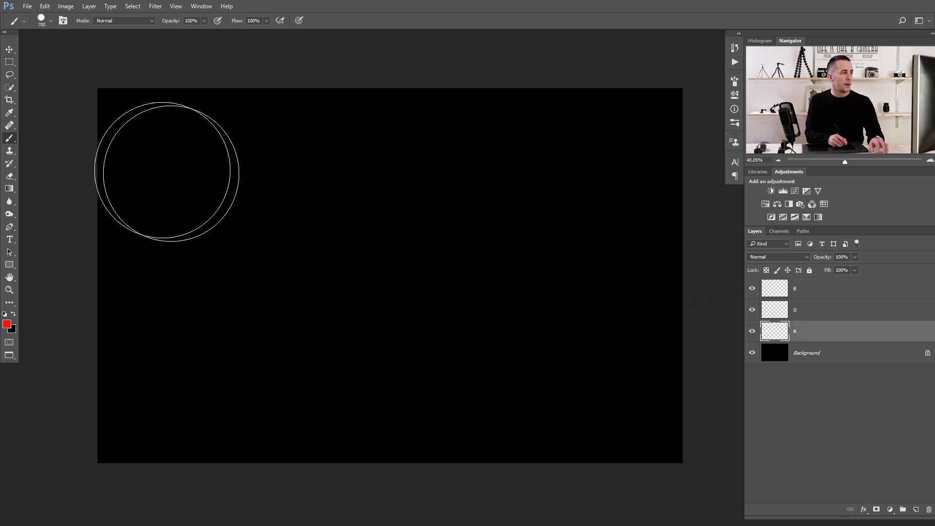
pyautogui.click(194, 177)
# Set the foreground color to RGB 0, 255, 0 and stamp a green circle on layer G beside the red circle.
pyautogui.click(772, 314)
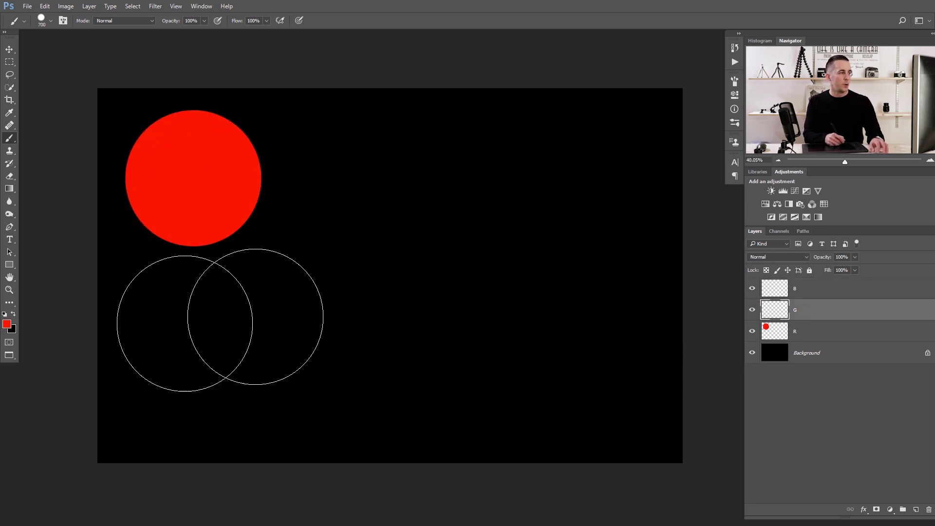
pyautogui.click(7, 324)
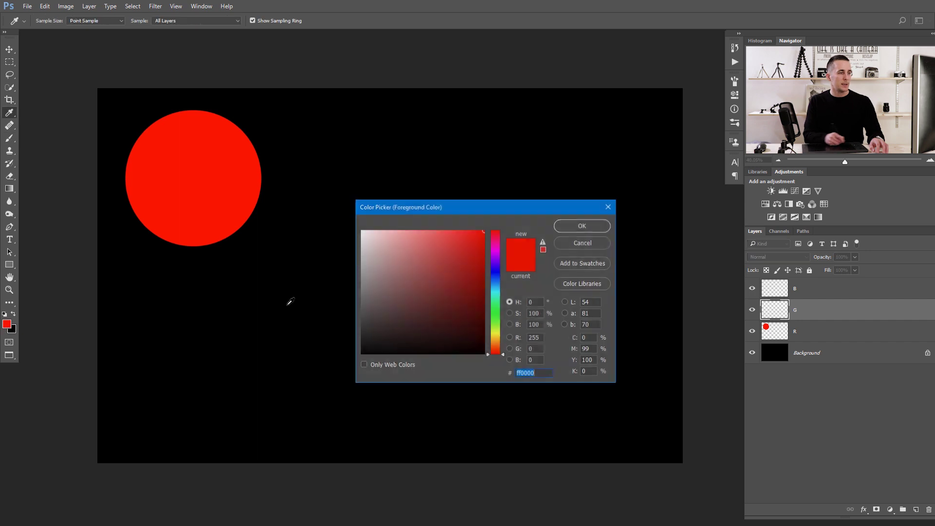
pyautogui.click(539, 338)
pyautogui.write('0')
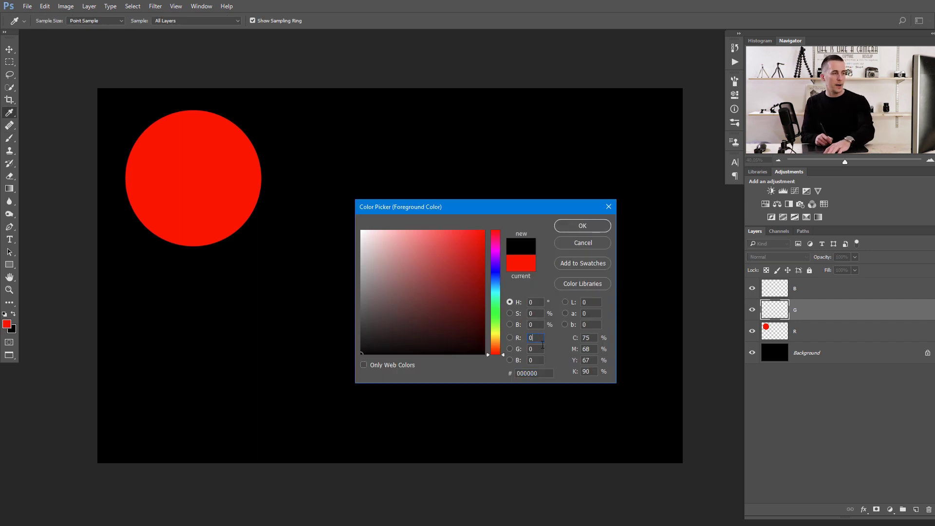
pyautogui.write('255')
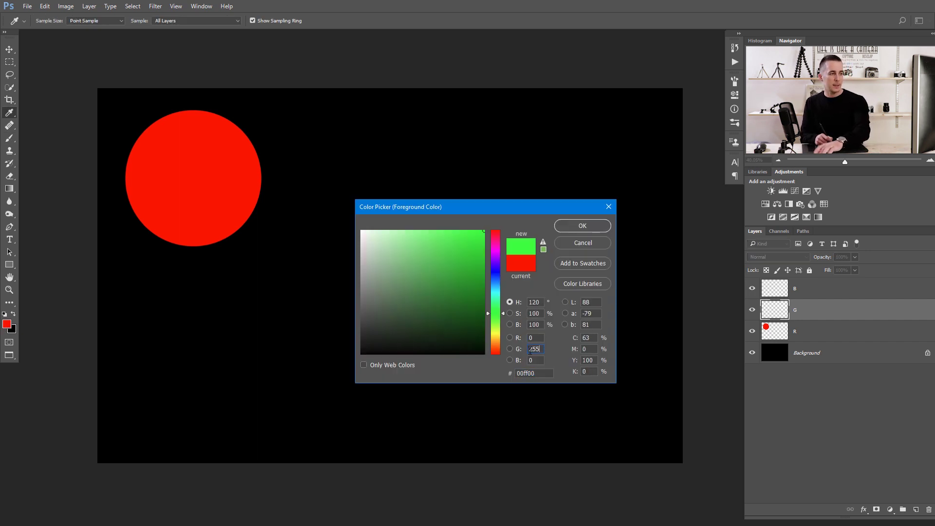
pyautogui.click(578, 227)
pyautogui.press('b')
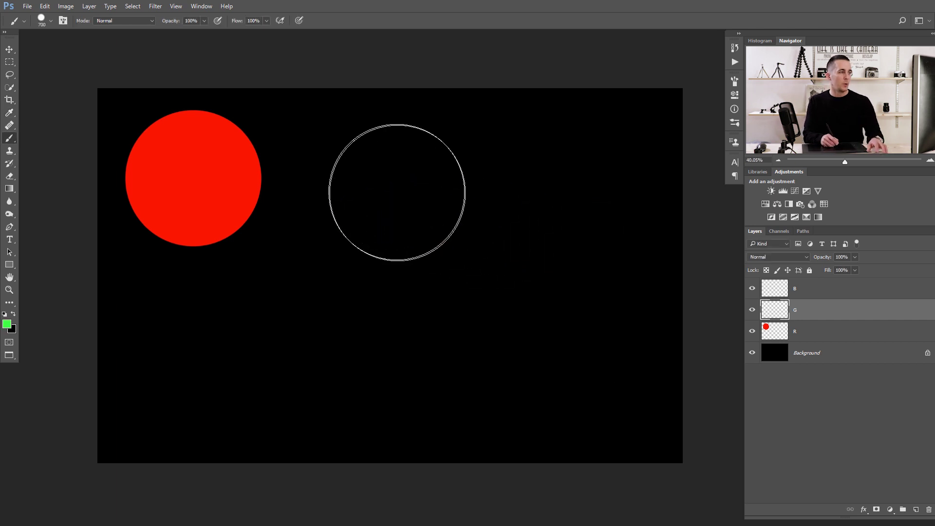
pyautogui.click(369, 183)
# Set the foreground color to RGB 0, 0, 255 and stamp a blue circle on layer B beside the green circle.
pyautogui.click(771, 291)
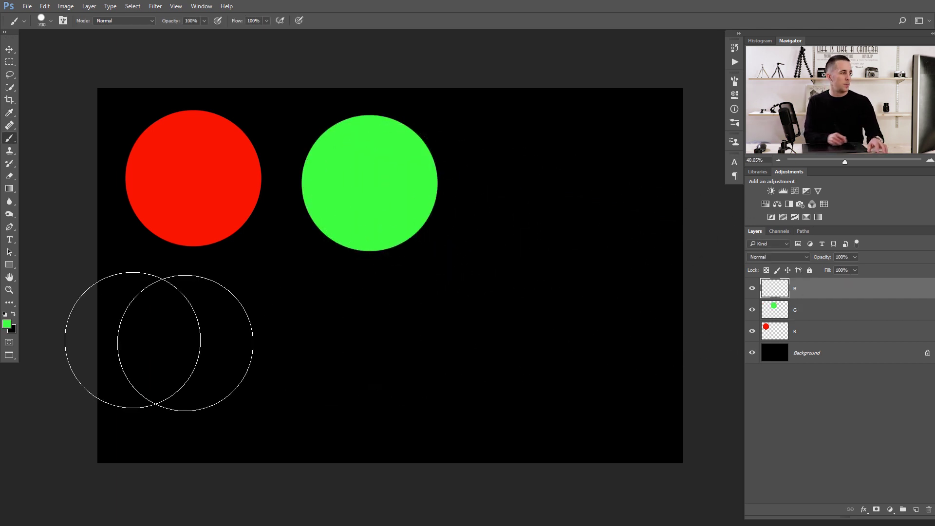
pyautogui.click(6, 323)
pyautogui.click(541, 350)
pyautogui.write('0')
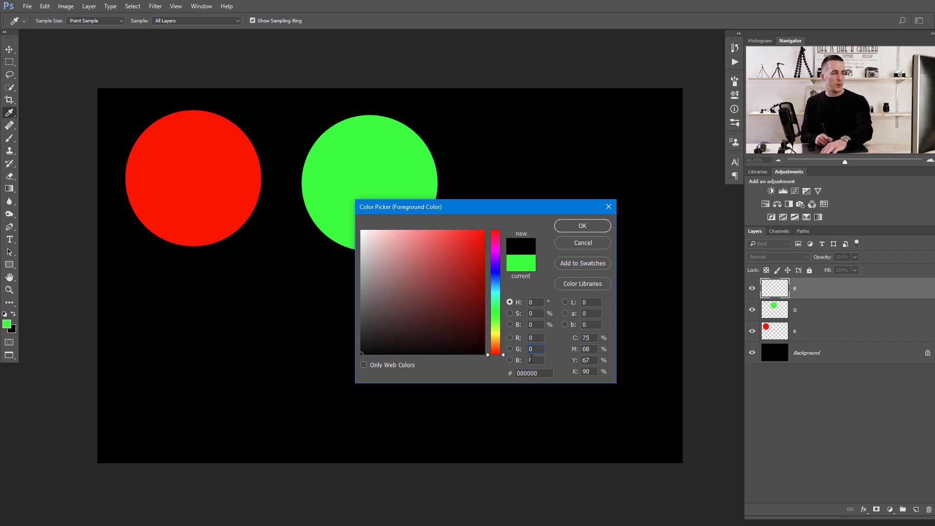
pyautogui.write('255')
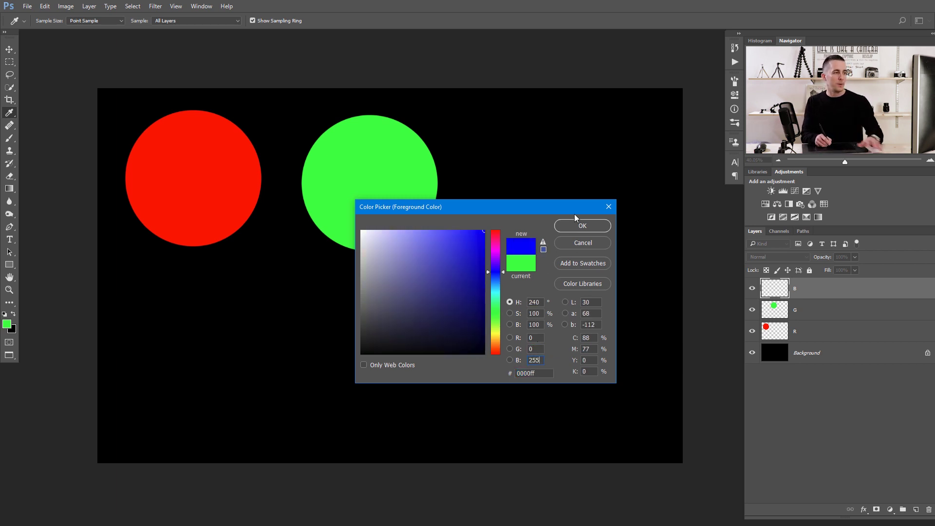
pyautogui.click(581, 227)
pyautogui.press('b')
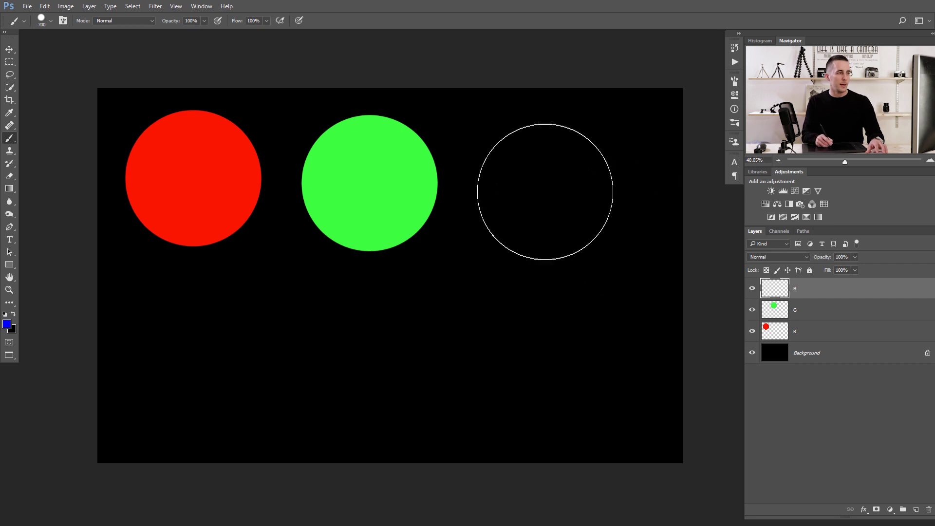
pyautogui.click(542, 190)
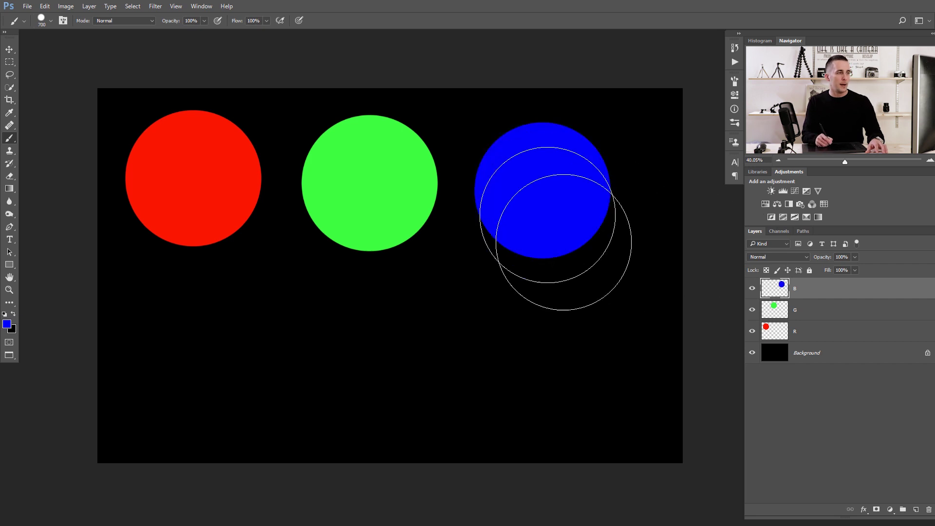
# Change the blend mode of layers R, G and B together to Linear Dodge (Add).
pyautogui.click(781, 258)
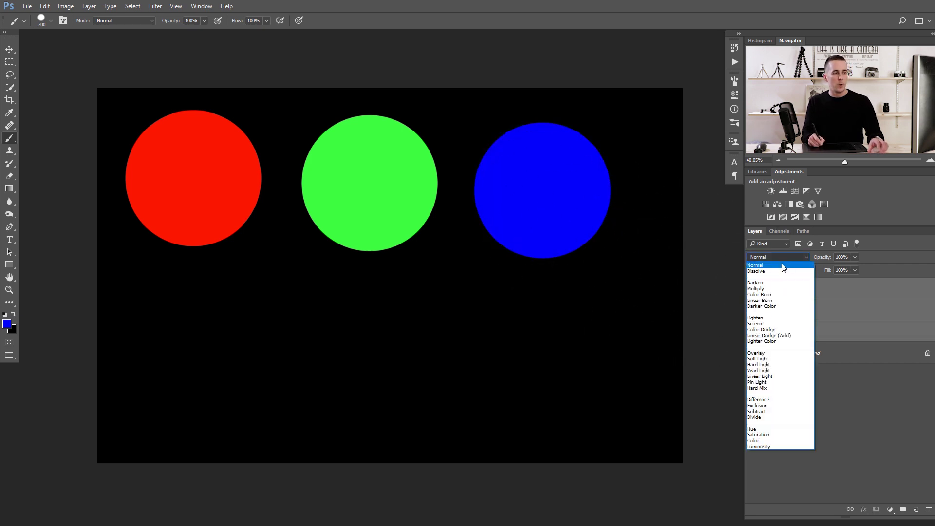
pyautogui.click(788, 336)
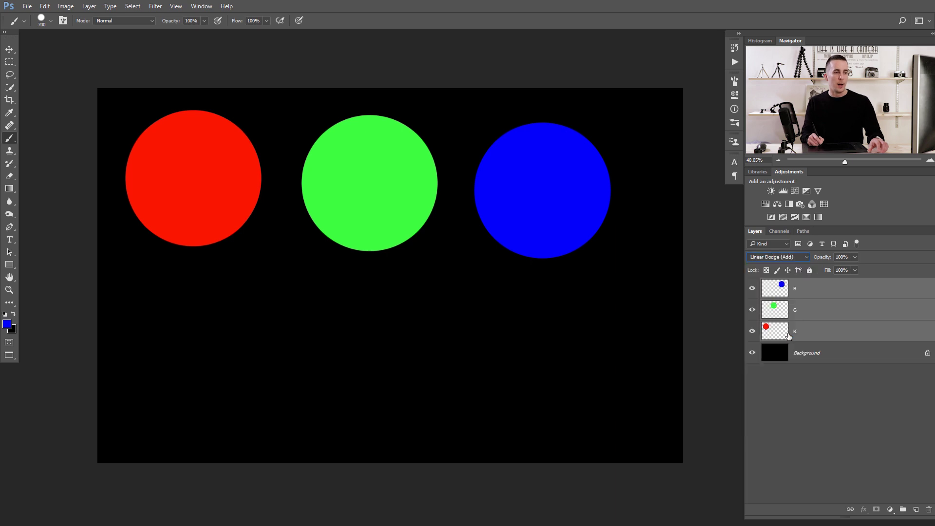
pyautogui.click(779, 294)
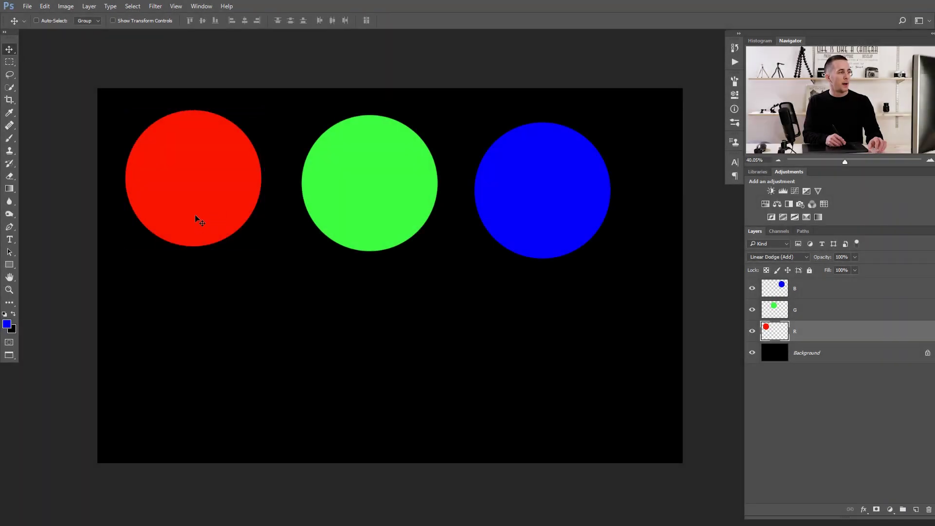
# Move the red and blue circles so that both line up horizontally with the green circle.
pyautogui.moveTo(195, 215); pyautogui.dragTo(214, 233)
pyautogui.keyDown('ctrl'); pyautogui.click(514, 238); pyautogui.keyUp('ctrl')
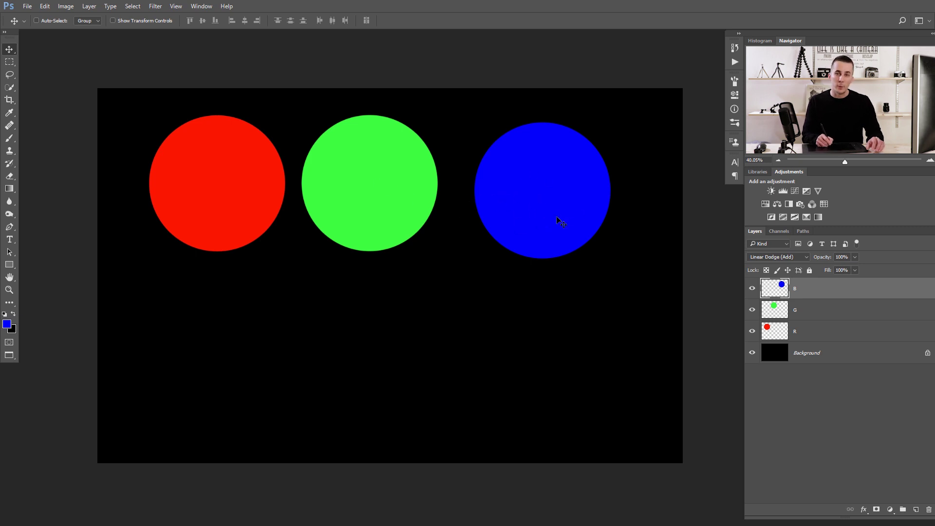
pyautogui.moveTo(553, 232)
pyautogui.mouseDown()
pyautogui.moveTo(443, 223)
pyautogui.moveTo(559, 225)
pyautogui.mouseUp()
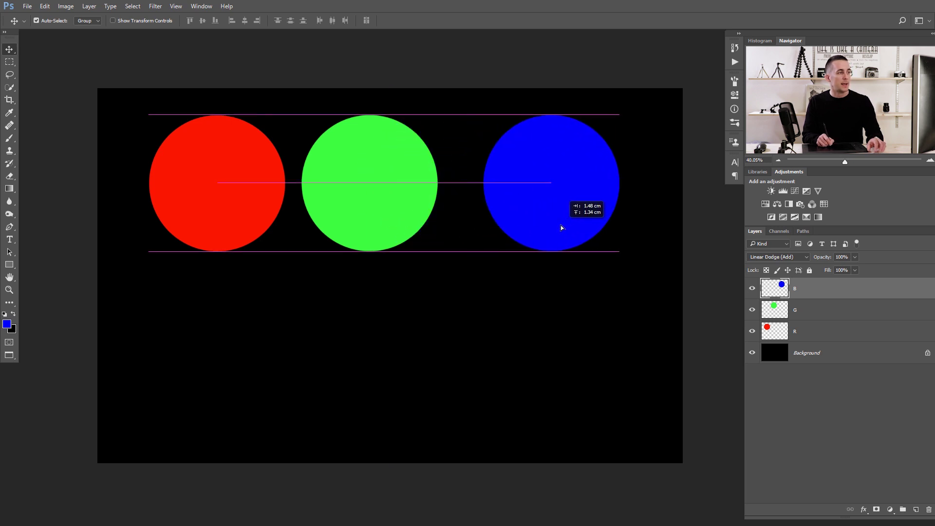
# Move the red and blue circles below the green one so all three overlap in the middle.
pyautogui.keyDown('ctrl'); pyautogui.click(233, 218); pyautogui.keyUp('ctrl')
pyautogui.moveTo(230, 212); pyautogui.dragTo(338, 271)
pyautogui.keyDown('ctrl'); pyautogui.click(526, 242); pyautogui.keyUp('ctrl')
pyautogui.moveTo(526, 242); pyautogui.dragTo(402, 283)
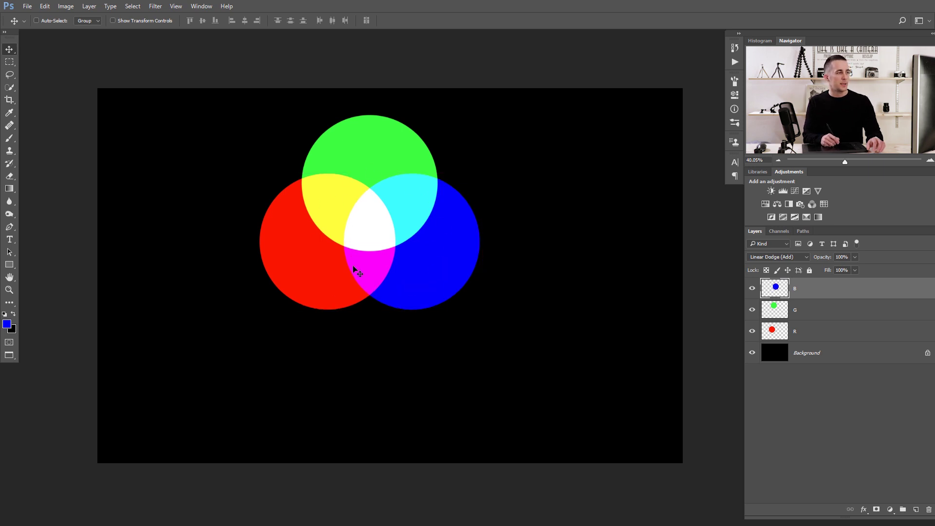
# Stack the blue and red circles exactly on the green one, and spread them out with red partly overlapping green and blue apart.
pyautogui.moveTo(391, 265); pyautogui.dragTo(386, 206)
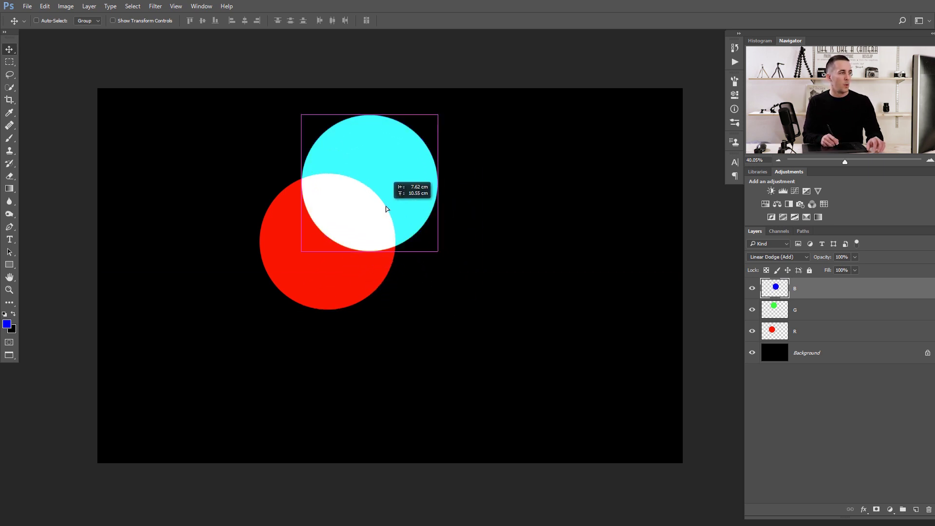
pyautogui.moveTo(340, 290); pyautogui.dragTo(371, 247)
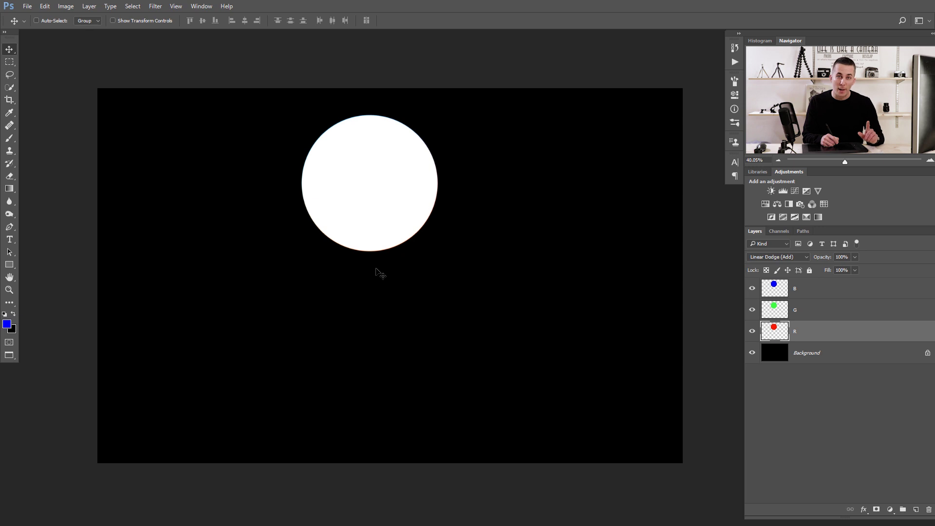
pyautogui.moveTo(384, 226); pyautogui.dragTo(209, 220)
pyautogui.moveTo(374, 220); pyautogui.dragTo(298, 186)
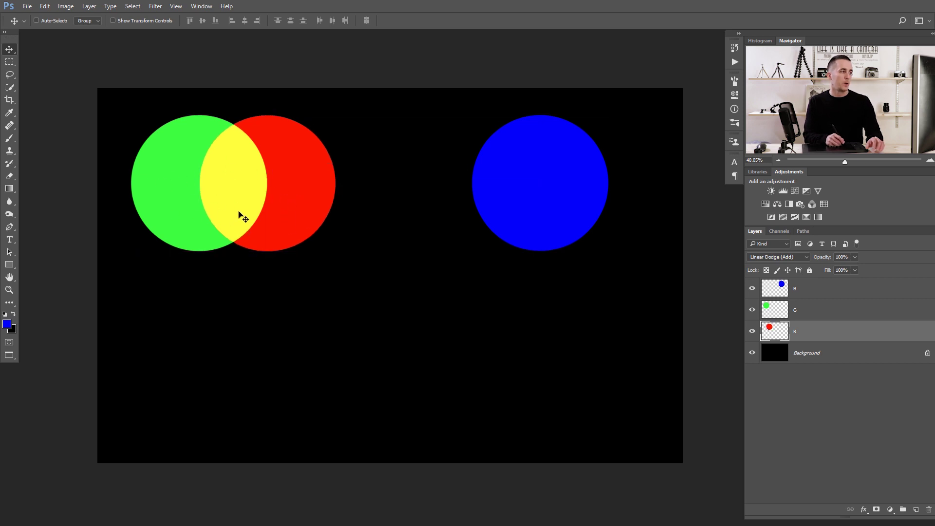
# Add a new layer above layer B and name it Y.
pyautogui.click(772, 290)
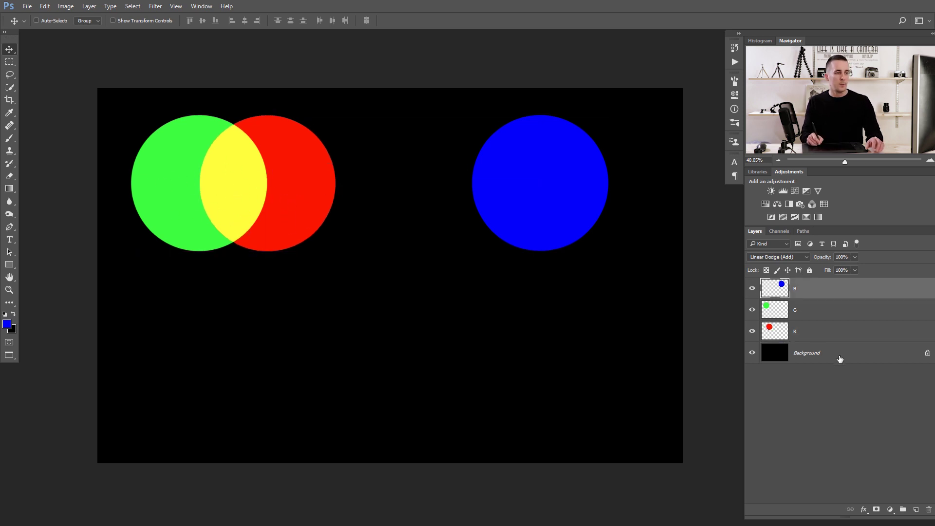
pyautogui.click(915, 510)
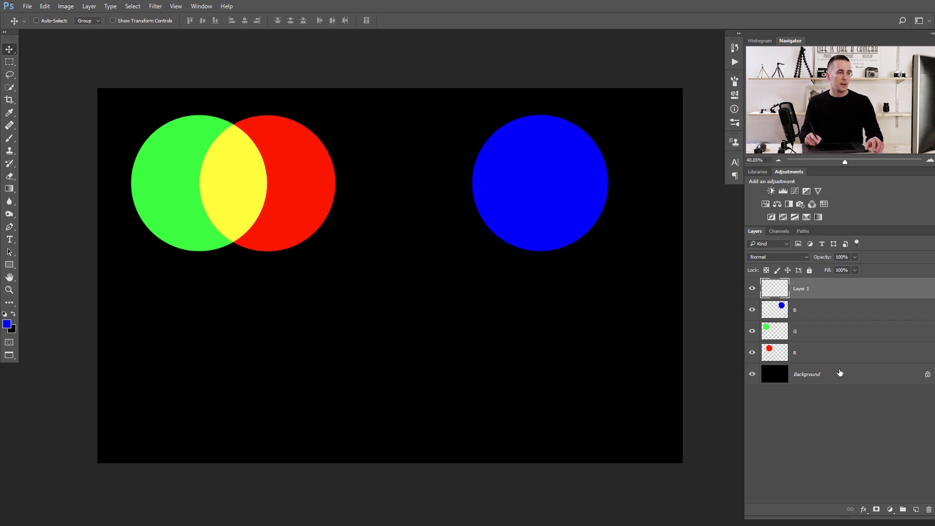
pyautogui.doubleClick(801, 289)
pyautogui.write('Y')
pyautogui.press('Return')
# Set the foreground color to yellow with RGB values 255, 255, 0.
pyautogui.click(8, 326)
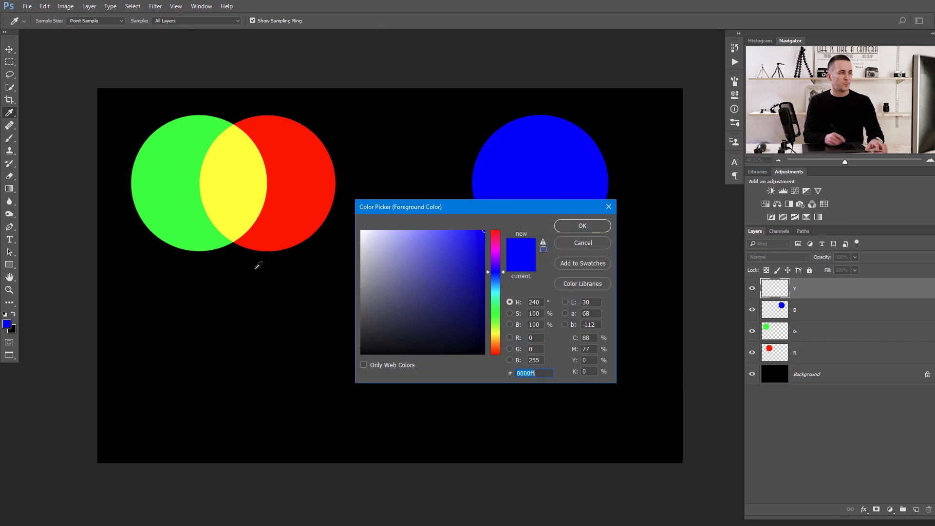
pyautogui.moveTo(444, 215); pyautogui.dragTo(567, 226)
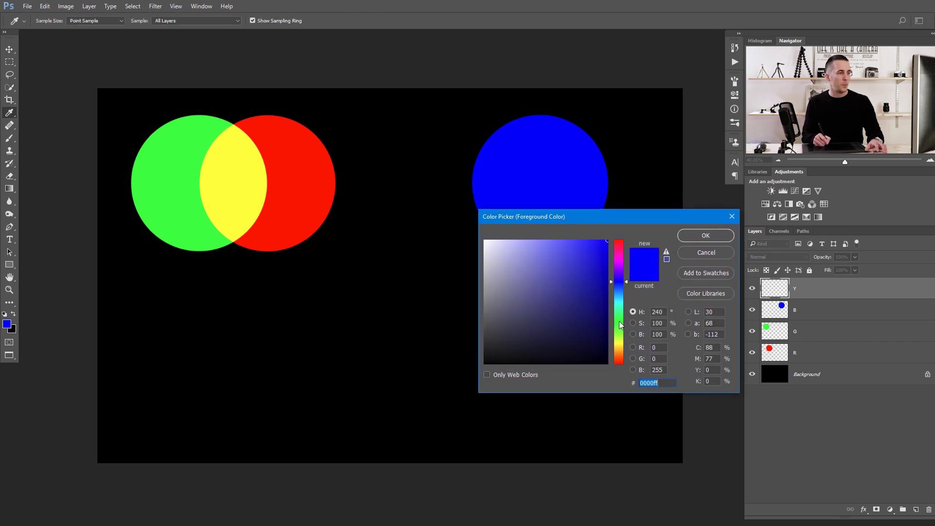
pyautogui.moveTo(614, 328)
pyautogui.mouseDown()
pyautogui.moveTo(621, 343)
pyautogui.moveTo(621, 324)
pyautogui.mouseUp()
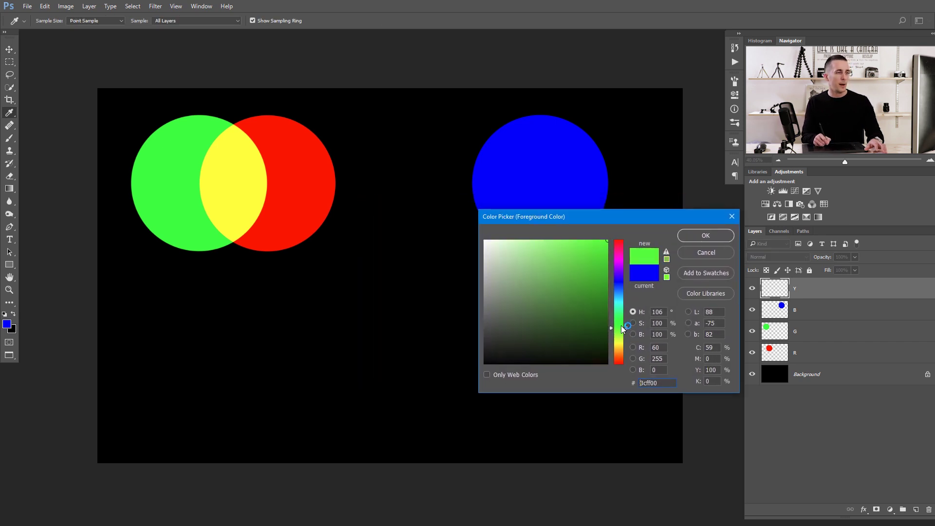
pyautogui.doubleClick(658, 358)
pyautogui.write('0')
pyautogui.doubleClick(657, 348)
pyautogui.write('0')
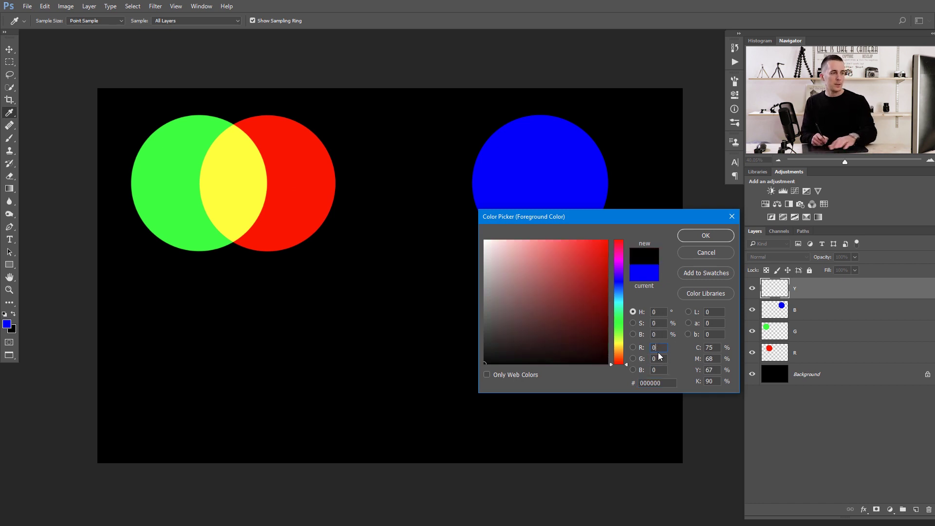
pyautogui.write('255')
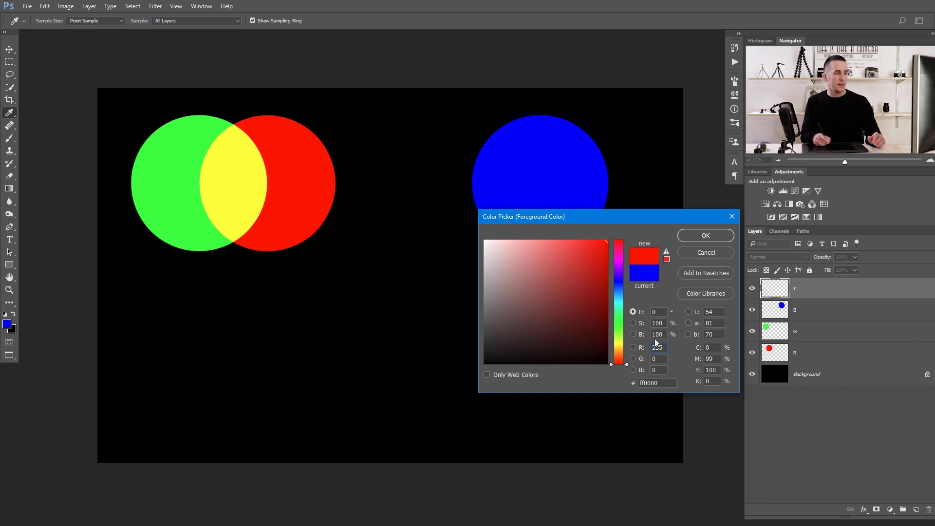
pyautogui.write('255')
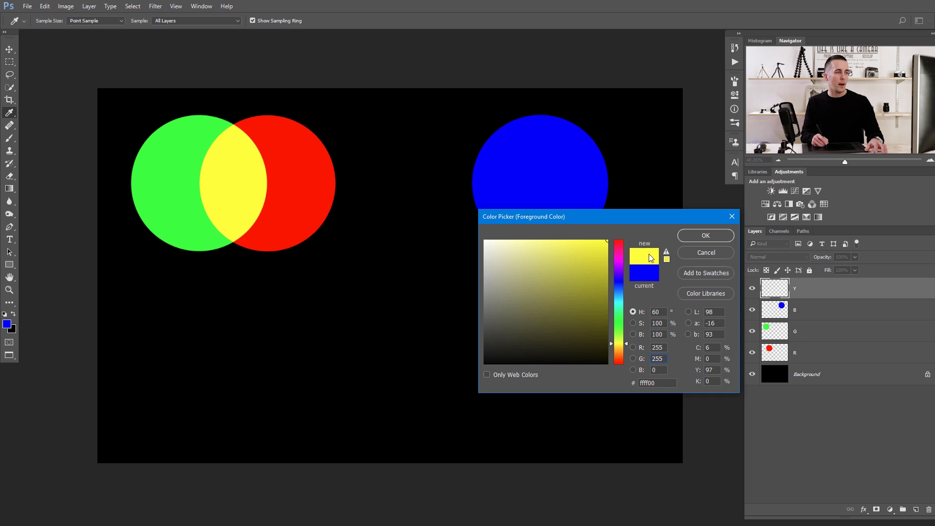
pyautogui.click(695, 237)
# Paint a single yellow circle on layer Y with the 700 px brush, in the lower middle of the canvas.
pyautogui.press('v')
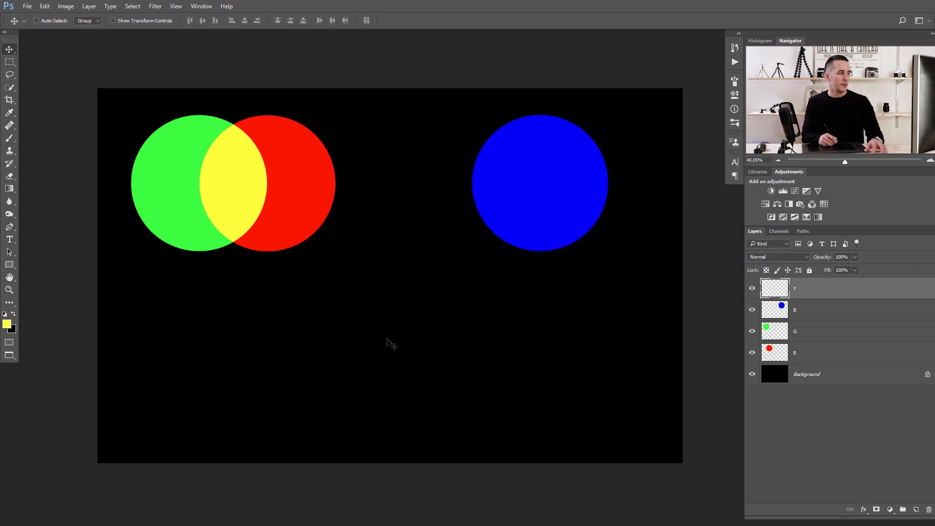
pyautogui.press('b')
pyautogui.click(374, 331)
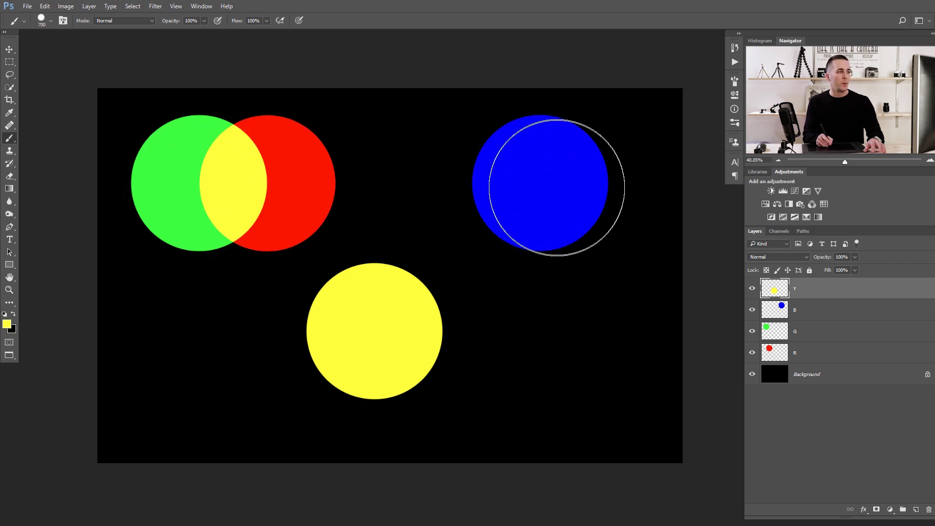
# Set the foreground color to magenta with RGB values 255, 0, 255.
pyautogui.click(6, 323)
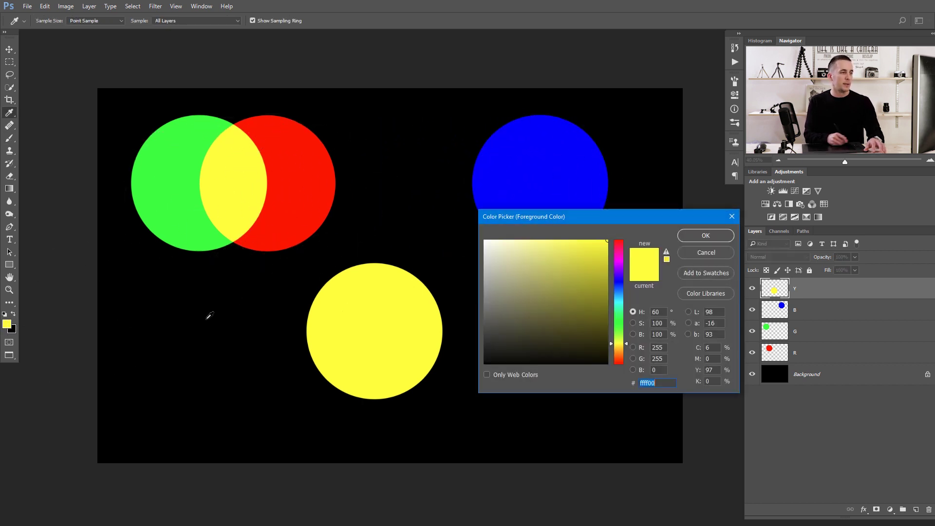
pyautogui.doubleClick(664, 358)
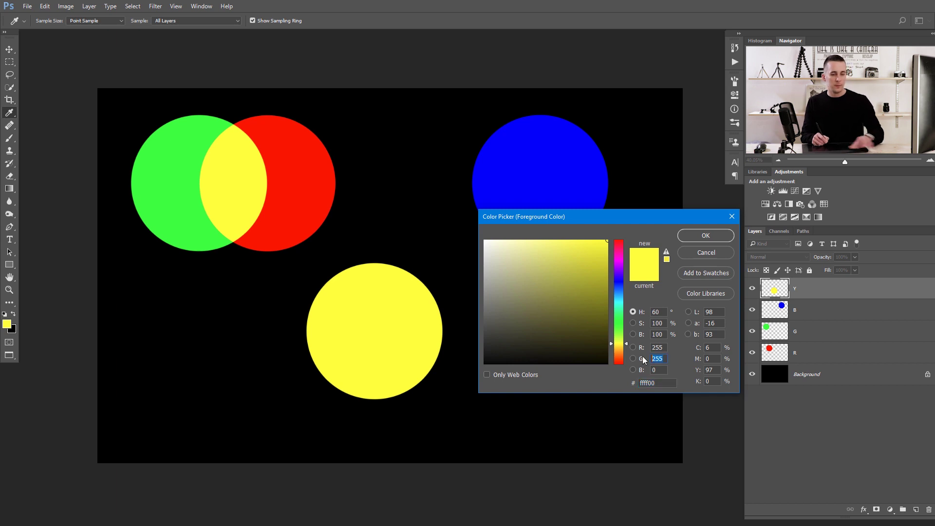
pyautogui.write('0')
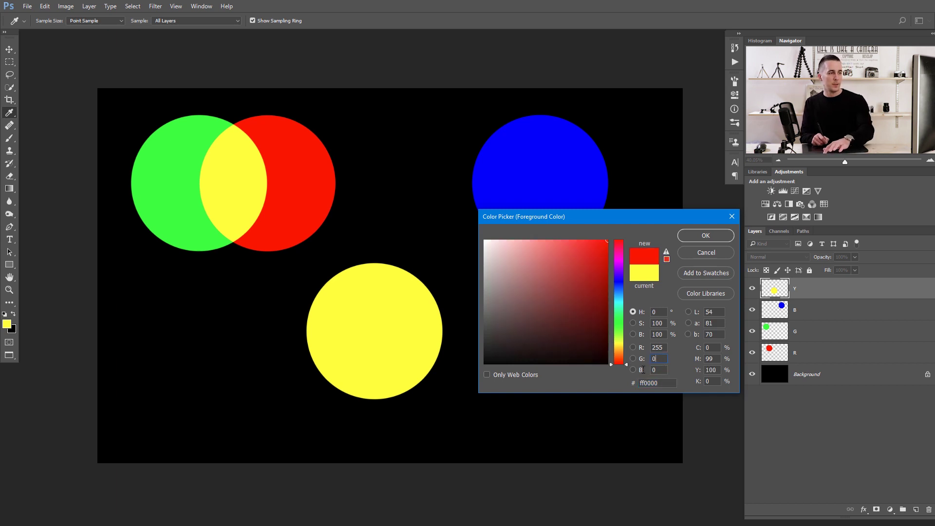
pyautogui.write('255')
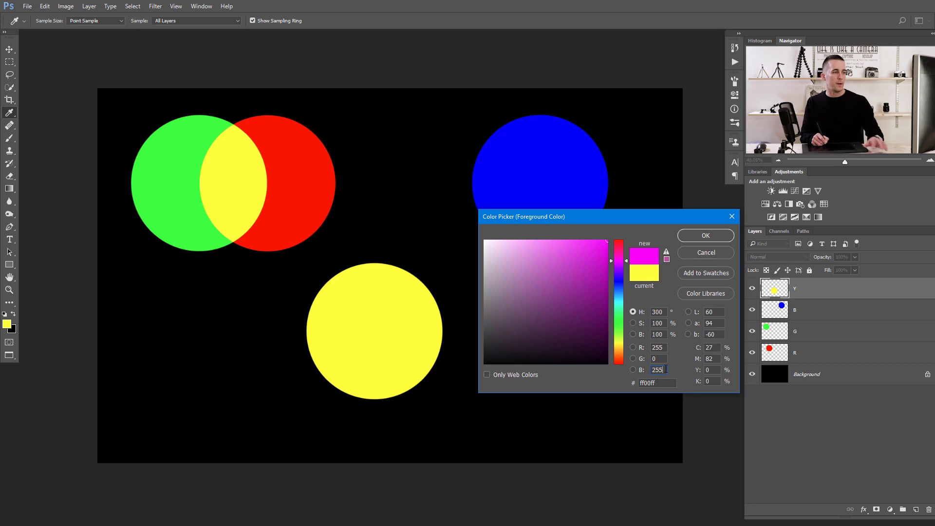
pyautogui.click(702, 235)
# Paint a magenta brush spot beside the yellow circle and undo it.
pyautogui.press('b')
pyautogui.moveTo(532, 367)
pyautogui.mouseDown()
pyautogui.moveTo(600, 358)
pyautogui.moveTo(547, 359)
pyautogui.mouseUp()
pyautogui.hotkey('ctrl', 'z')
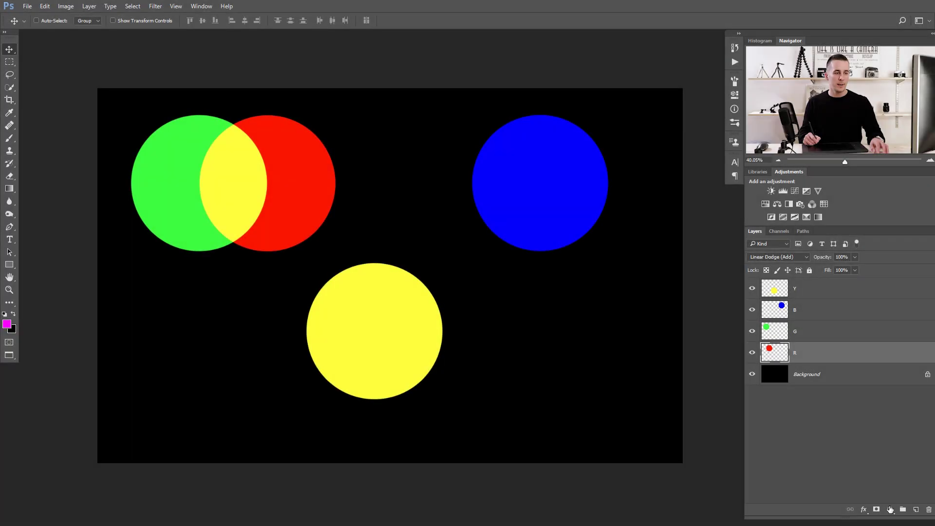
# Add a Curves adjustment directly above layer R, clipped to that layer.
pyautogui.click(890, 509)
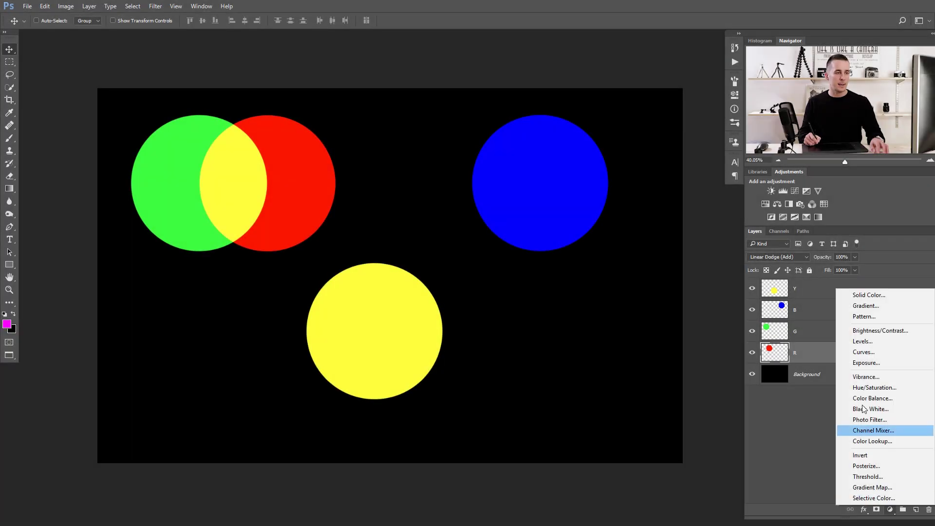
pyautogui.click(865, 352)
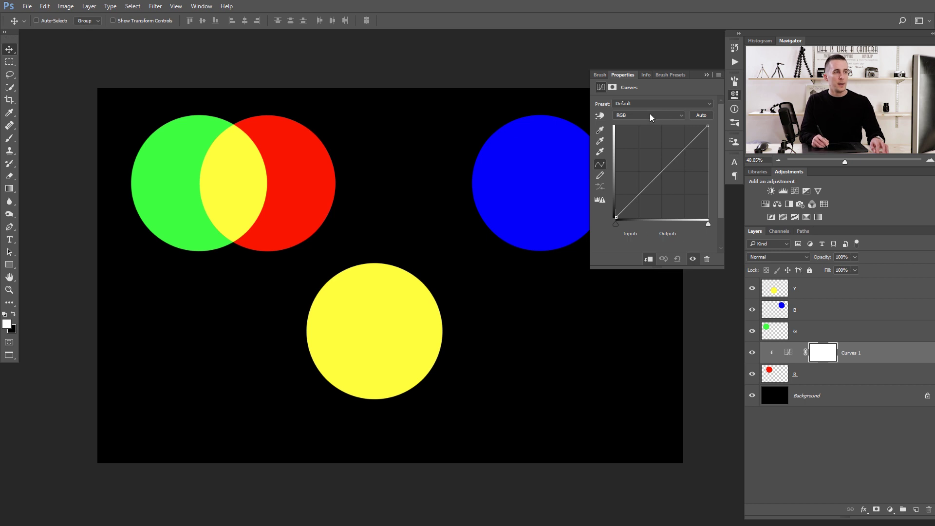
# Look through the Red, Green and Blue channels of the Curves adjustment and return to the composite RGB curve.
pyautogui.click(665, 116)
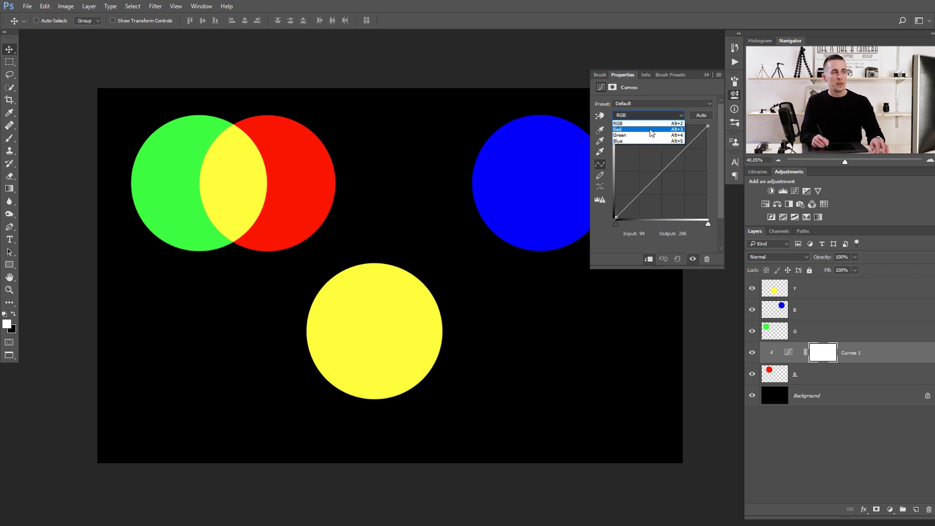
pyautogui.click(649, 130)
pyautogui.click(657, 118)
pyautogui.click(652, 134)
pyautogui.click(653, 118)
pyautogui.click(649, 140)
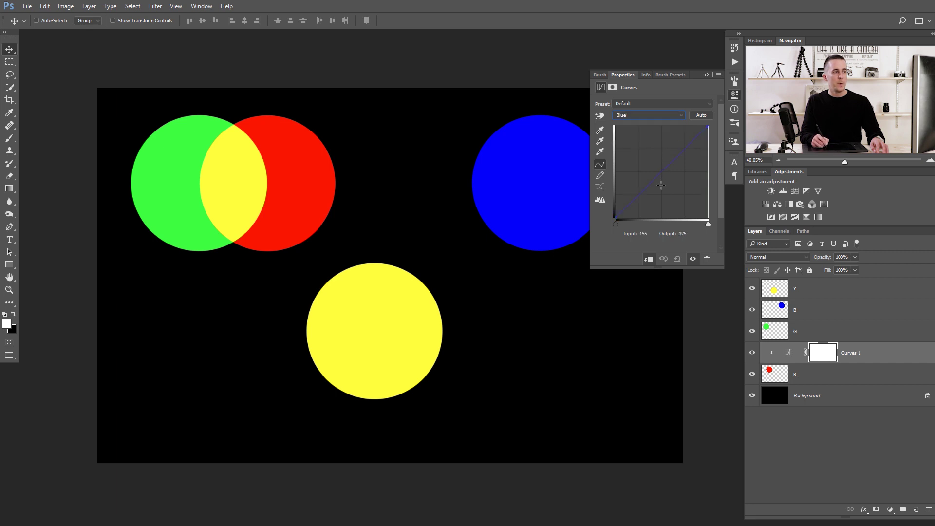
pyautogui.click(650, 116)
pyautogui.click(652, 129)
pyautogui.click(654, 114)
pyautogui.click(647, 124)
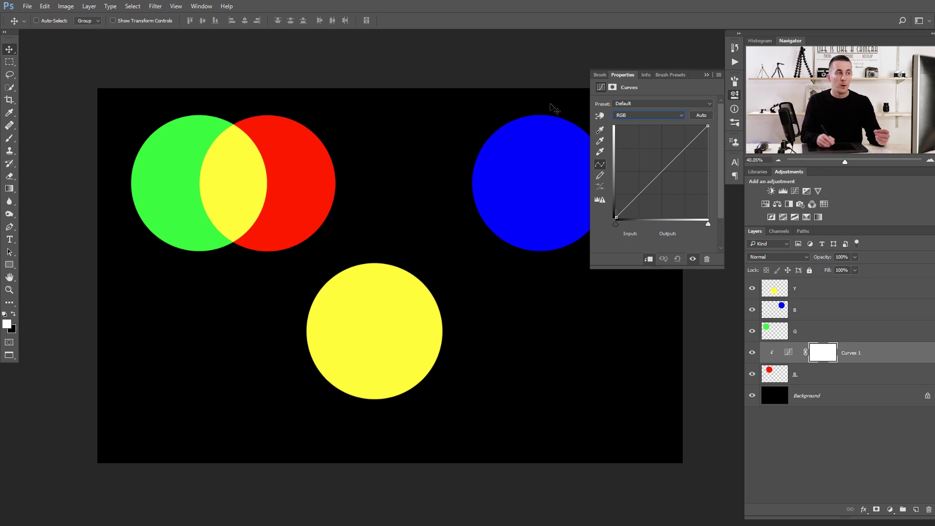
# Raise the Green curve's black point to output 255 and bring it back down to 0.
pyautogui.click(635, 115)
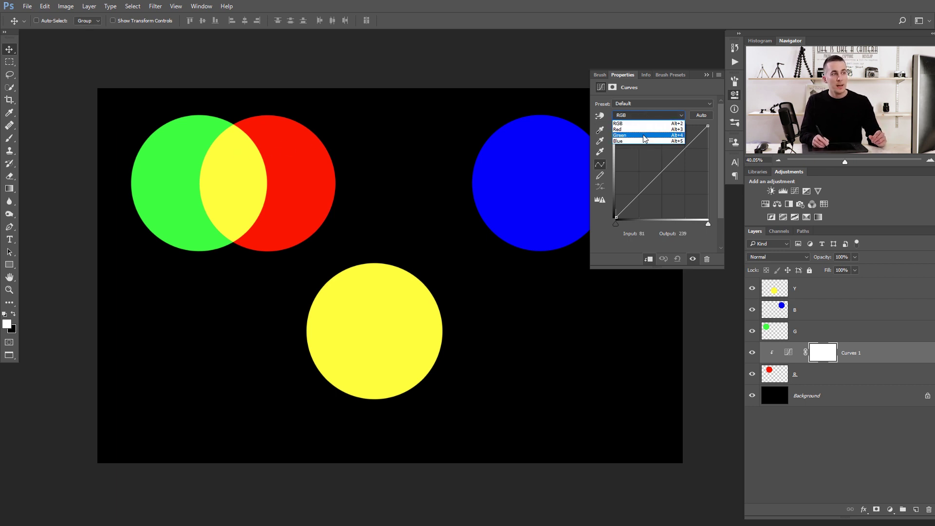
pyautogui.click(635, 138)
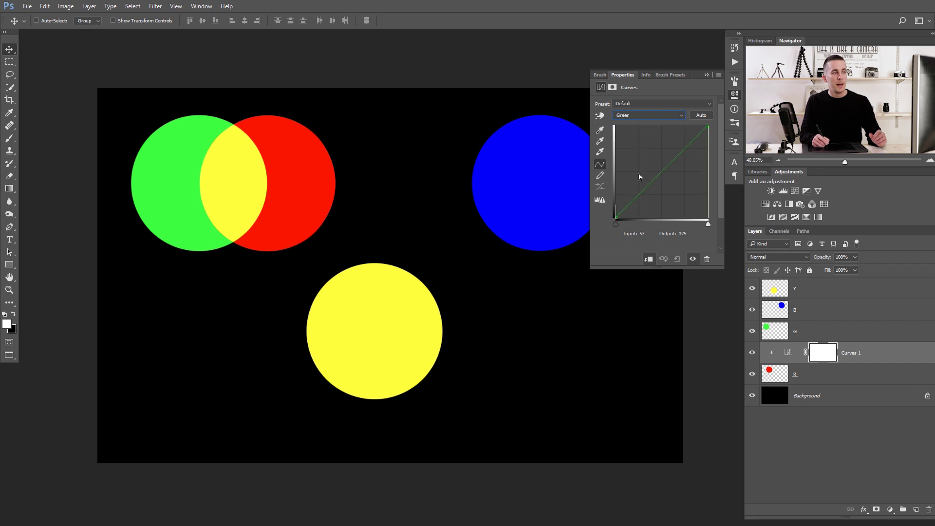
pyautogui.moveTo(614, 217); pyautogui.dragTo(598, 121)
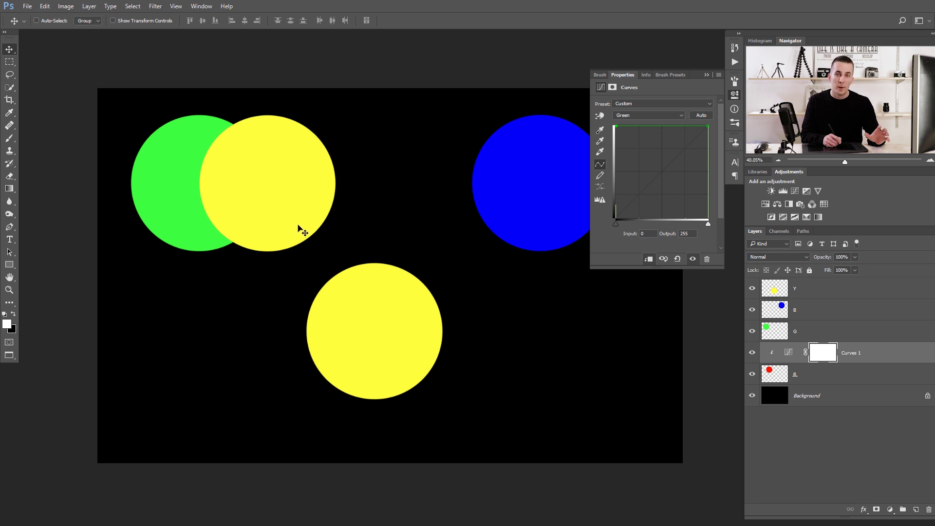
pyautogui.moveTo(617, 125); pyautogui.dragTo(607, 230)
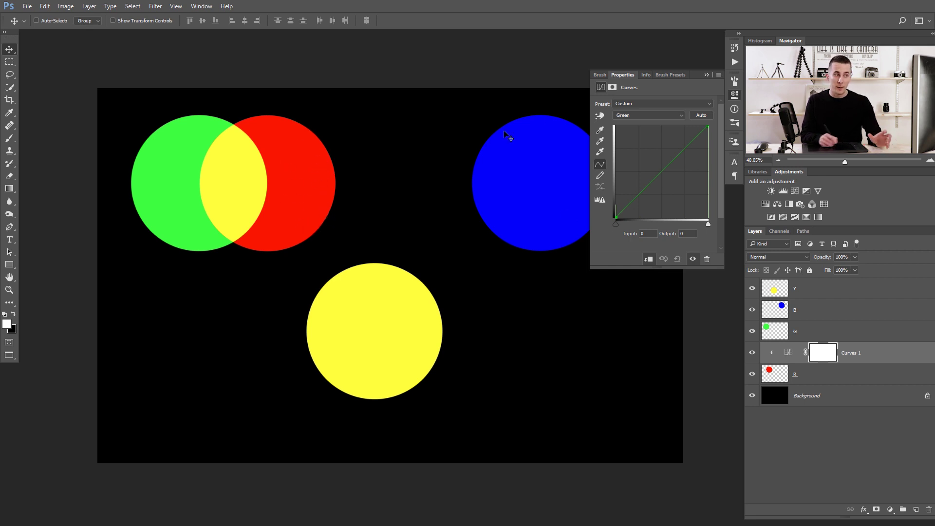
# Raise the Blue curve's black point to output 255 to turn the red circle magenta.
pyautogui.click(636, 115)
pyautogui.click(634, 140)
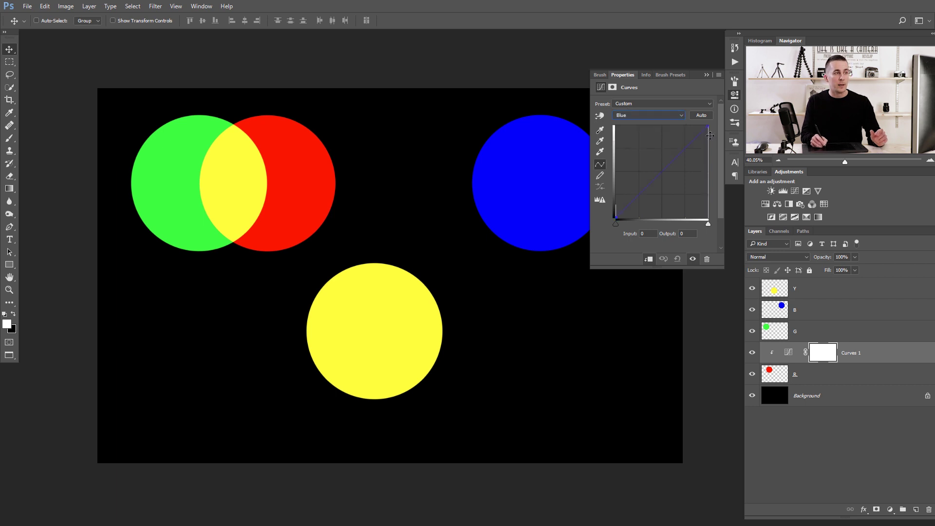
pyautogui.moveTo(617, 223); pyautogui.dragTo(615, 126)
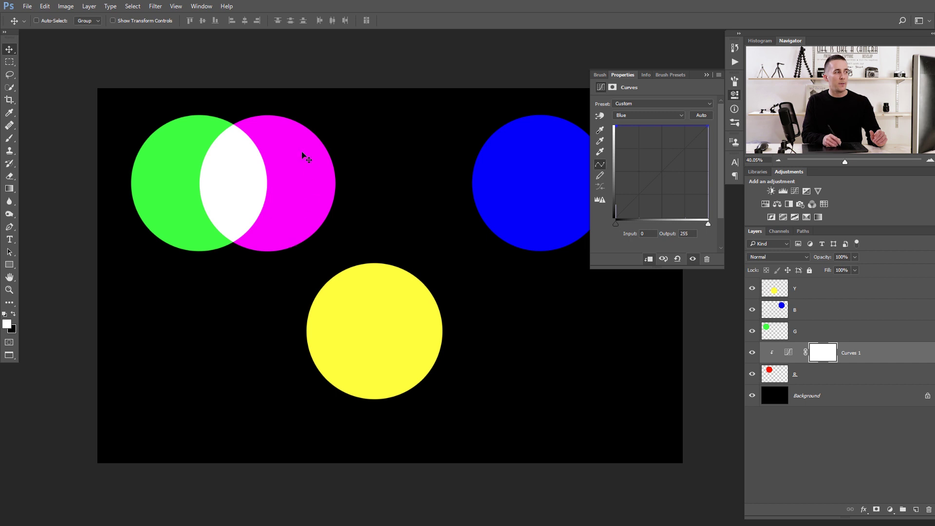
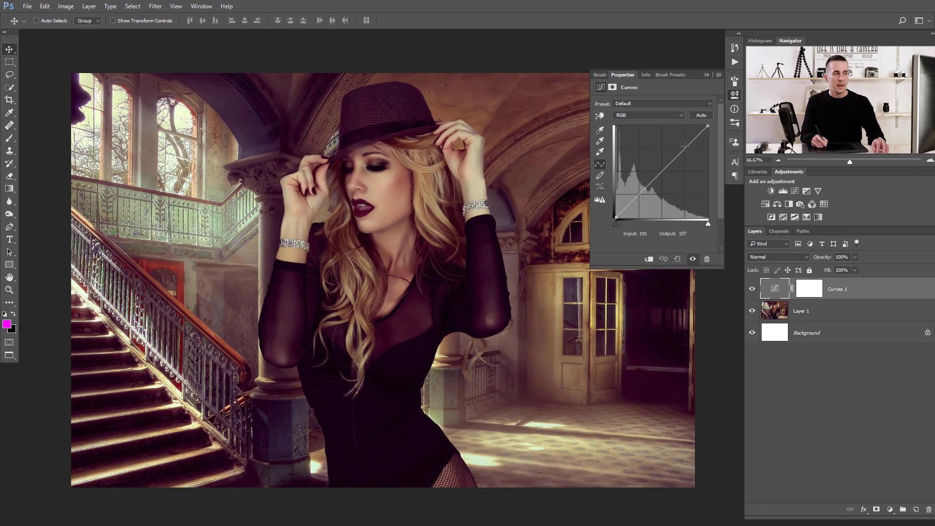
# Place highlight, midtone and shadow control points on the photo's RGB curve and remove them again.
pyautogui.moveTo(685, 146); pyautogui.dragTo(684, 150)
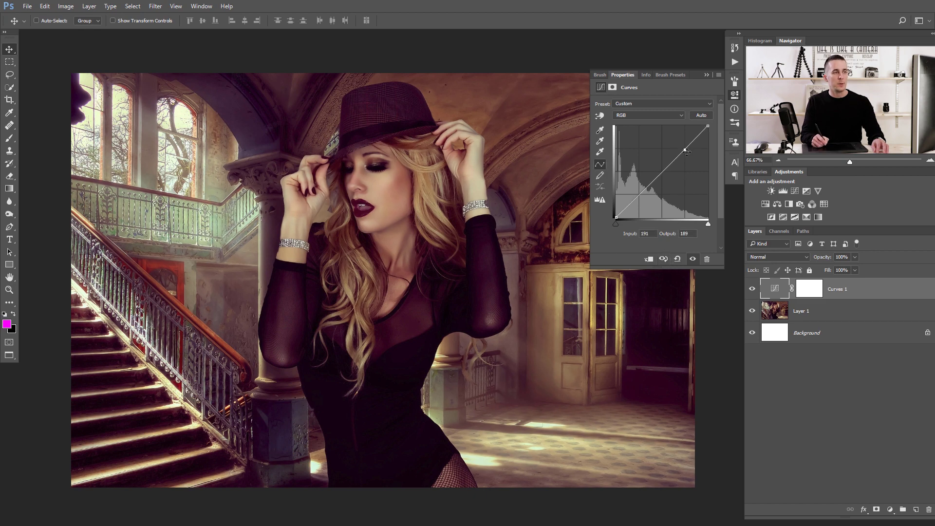
pyautogui.click(660, 172)
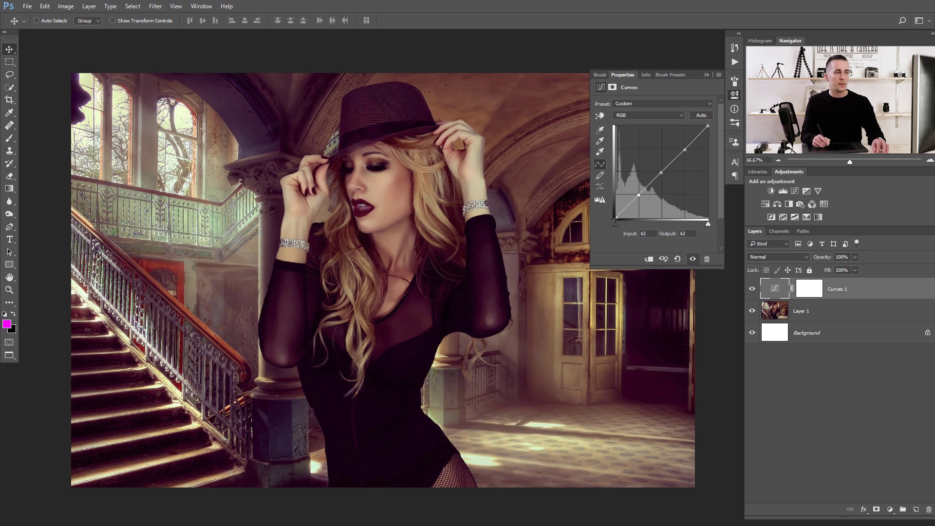
pyautogui.keyDown('ctrl'); pyautogui.click(661, 172); pyautogui.keyUp('ctrl')
pyautogui.keyDown('ctrl'); pyautogui.click(685, 149); pyautogui.keyUp('ctrl')
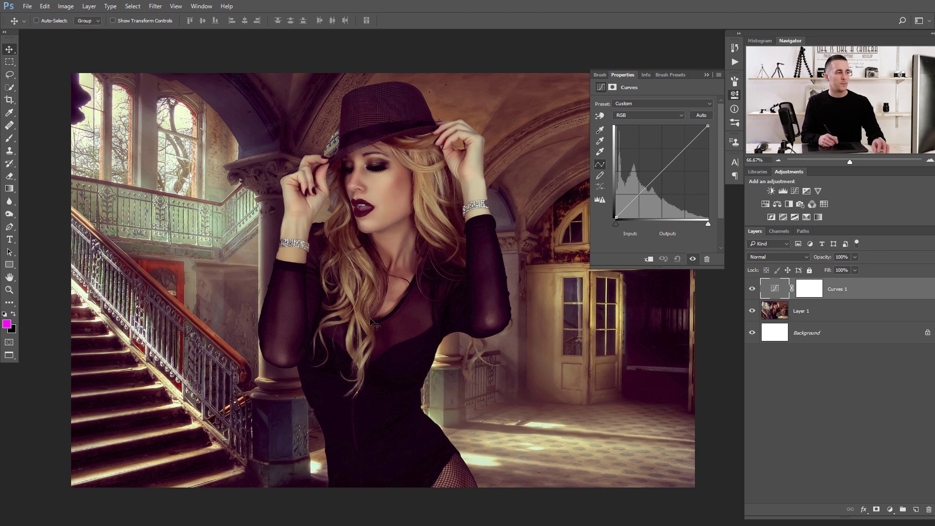
# Shift the Red curve's black point to input 26 with output 0 to take red out of the photo's shadows.
pyautogui.click(638, 115)
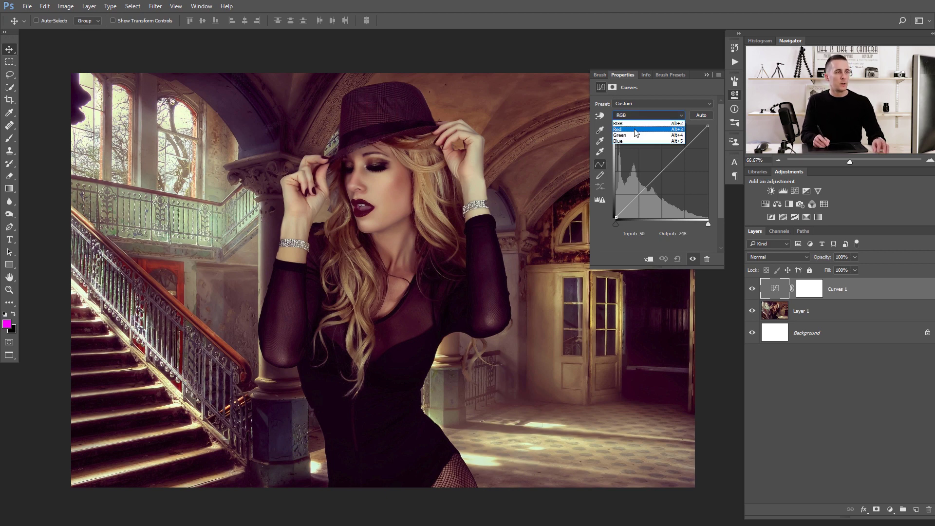
pyautogui.click(635, 127)
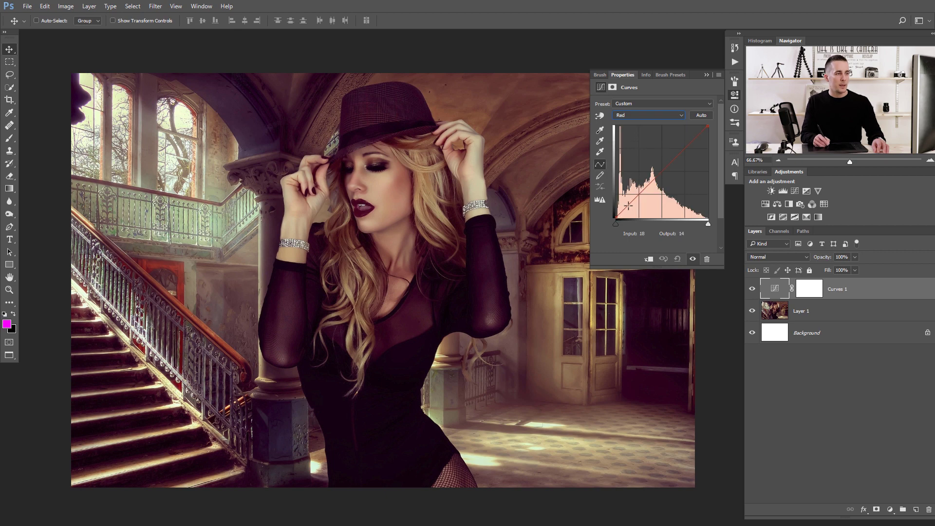
pyautogui.click(615, 218)
pyautogui.moveTo(614, 219); pyautogui.dragTo(624, 218)
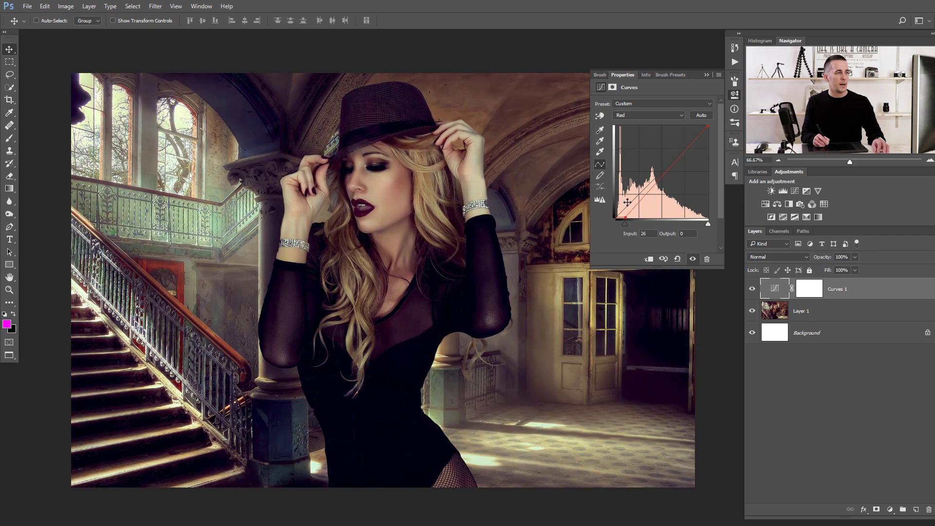
# Shift the Blue curve's black point to input 12 with output 0 to take blue out of the photo's shadows.
pyautogui.click(642, 115)
pyautogui.click(628, 135)
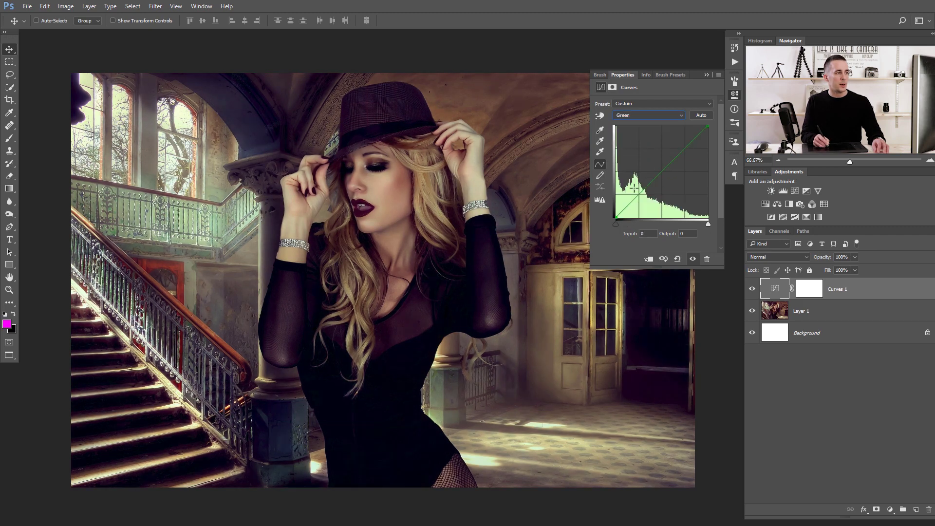
pyautogui.click(634, 118)
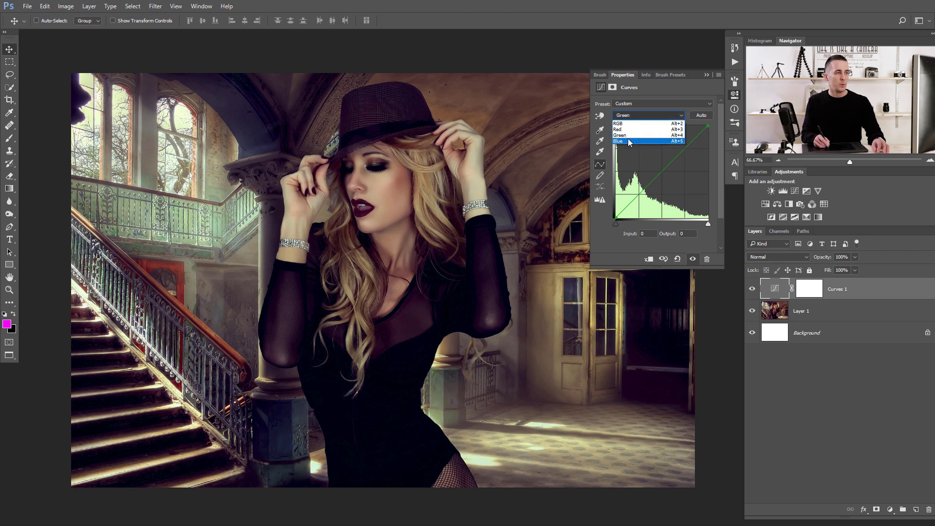
pyautogui.click(633, 143)
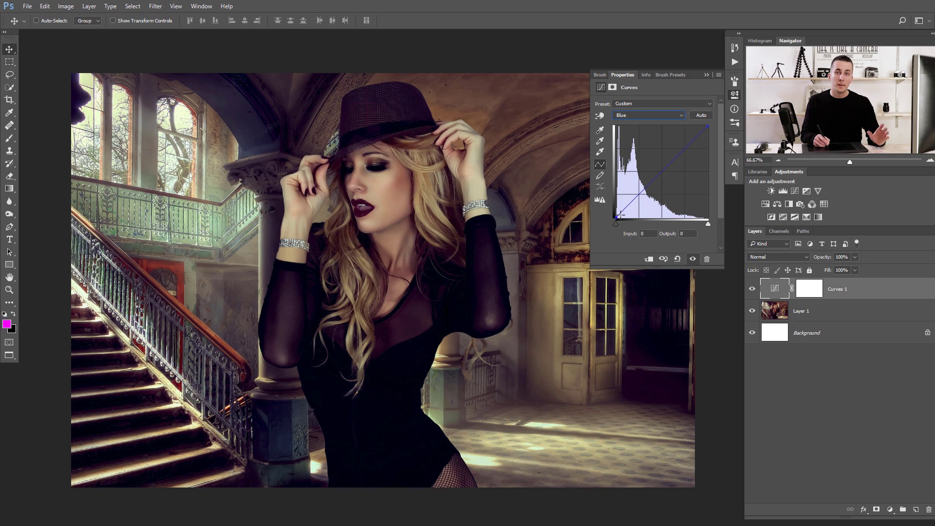
pyautogui.moveTo(616, 217); pyautogui.dragTo(618, 217)
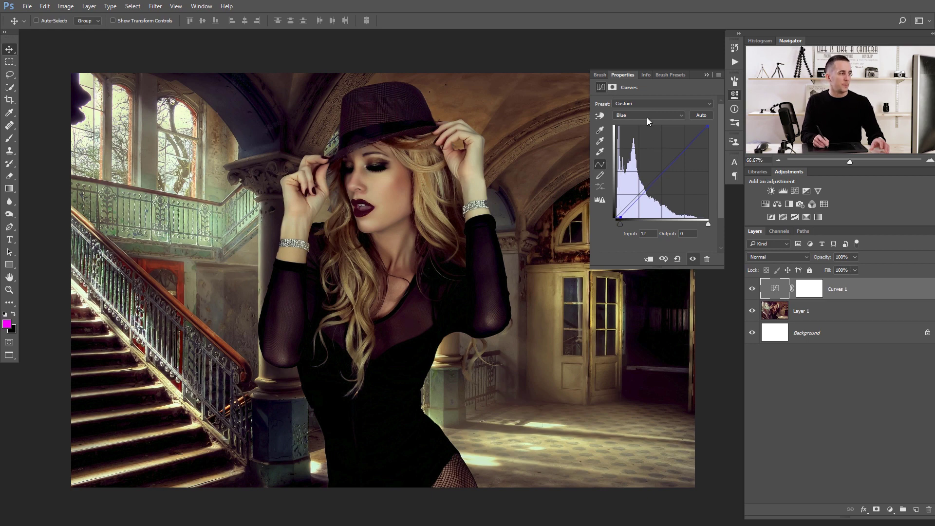
# Shift the Green curve's white point to input 247 with output 255 to add green to the highlights.
pyautogui.click(647, 118)
pyautogui.click(648, 136)
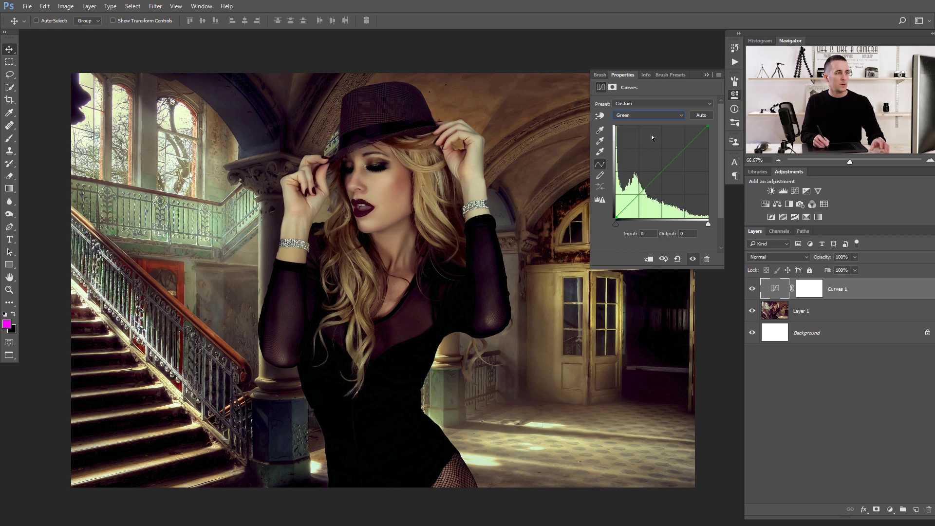
pyautogui.moveTo(707, 126); pyautogui.dragTo(704, 122)
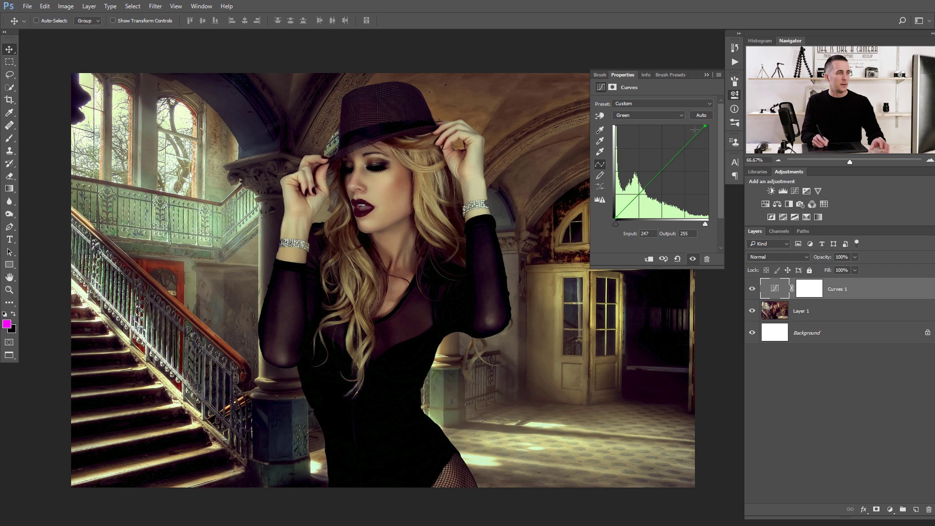
# Collapse the curve settings and toggle the Curves 1 layer's visibility to compare the photo before and after grading.
pyautogui.click(707, 75)
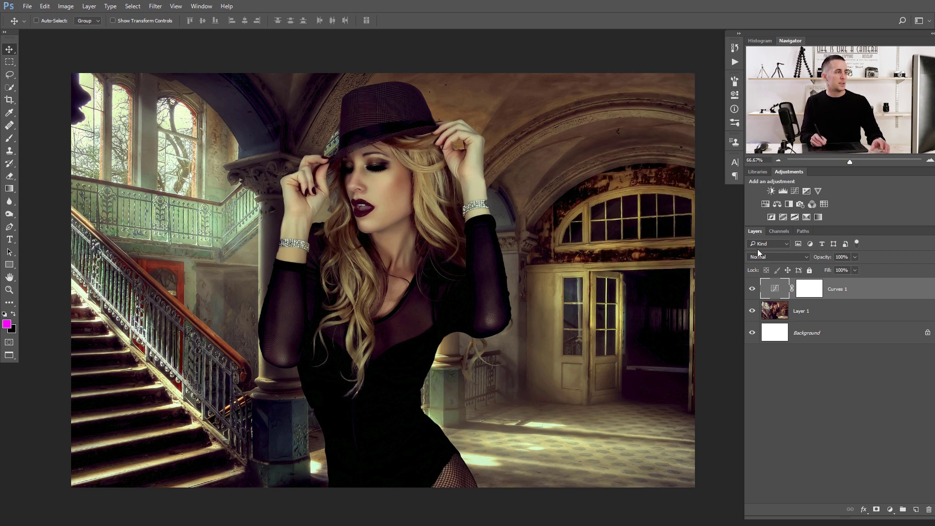
pyautogui.click(753, 289)
pyautogui.click(752, 290)
pyautogui.click(752, 289)
pyautogui.click(751, 290)
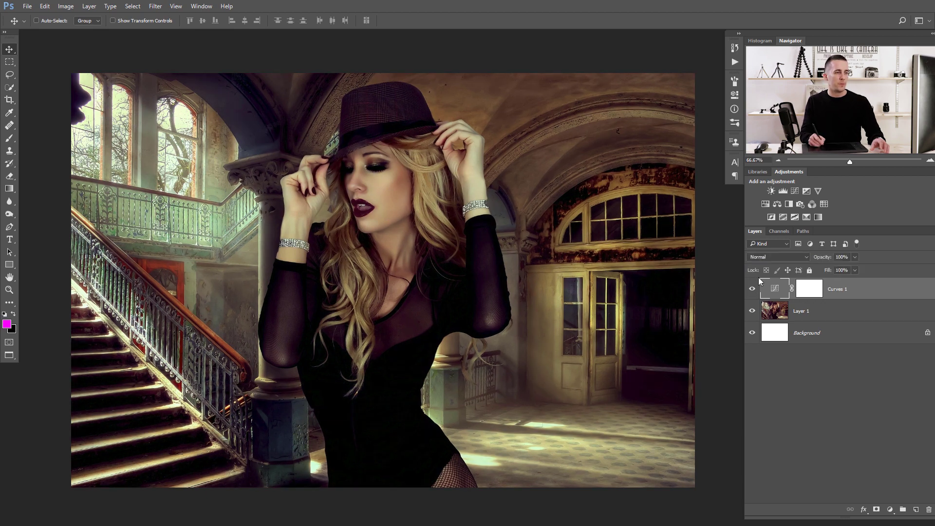
# Reopen the Curves 1 settings, activate on-image adjustment, try pulling down the combined RGB curve's highlights, and undo the change.
pyautogui.doubleClick(774, 287)
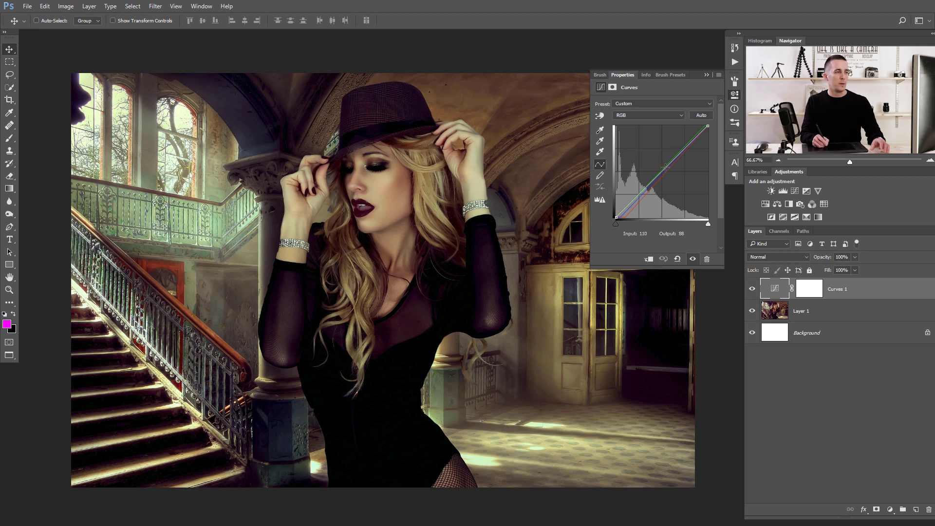
pyautogui.click(600, 116)
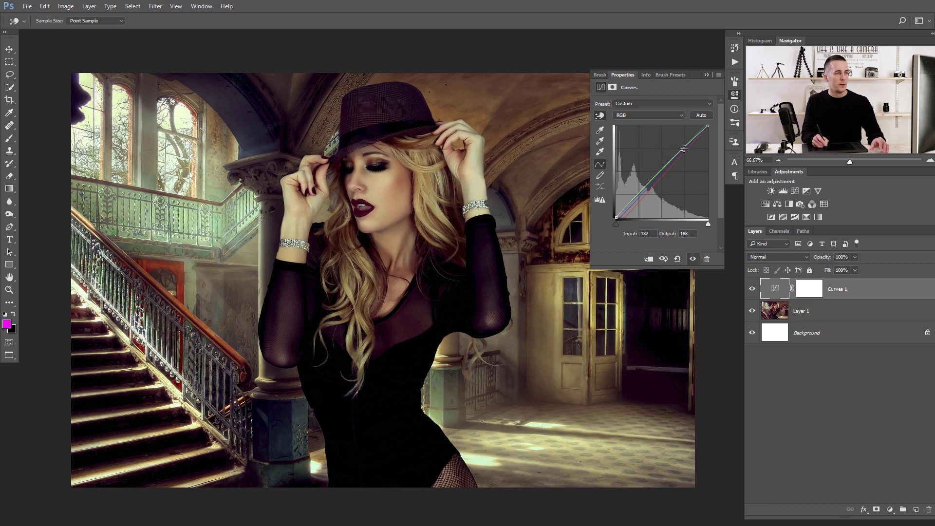
pyautogui.moveTo(682, 151); pyautogui.dragTo(682, 155)
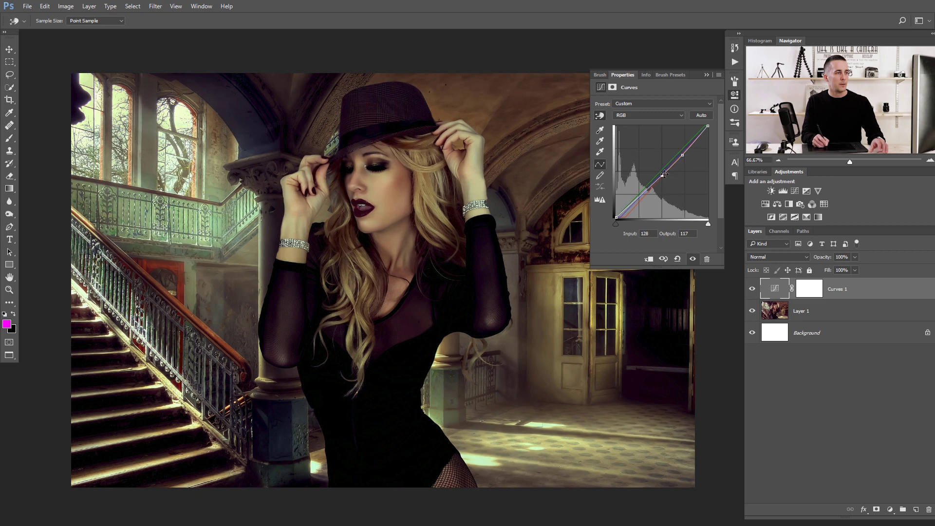
pyautogui.click(676, 259)
pyautogui.hotkey('ctrl', 'z')
# Add Green curve points by sampling the woman's face with on-image adjustment, and set the upper point to input 170, output 171.
pyautogui.click(643, 115)
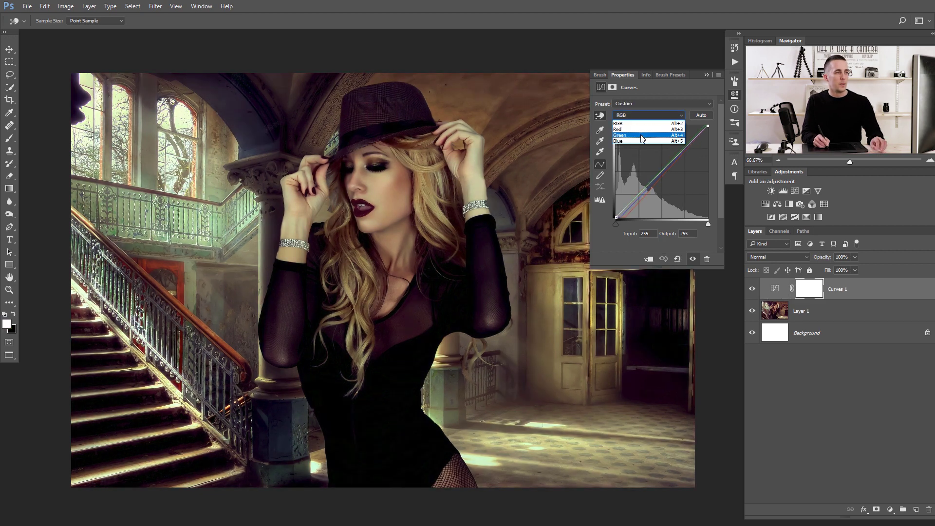
pyautogui.click(641, 136)
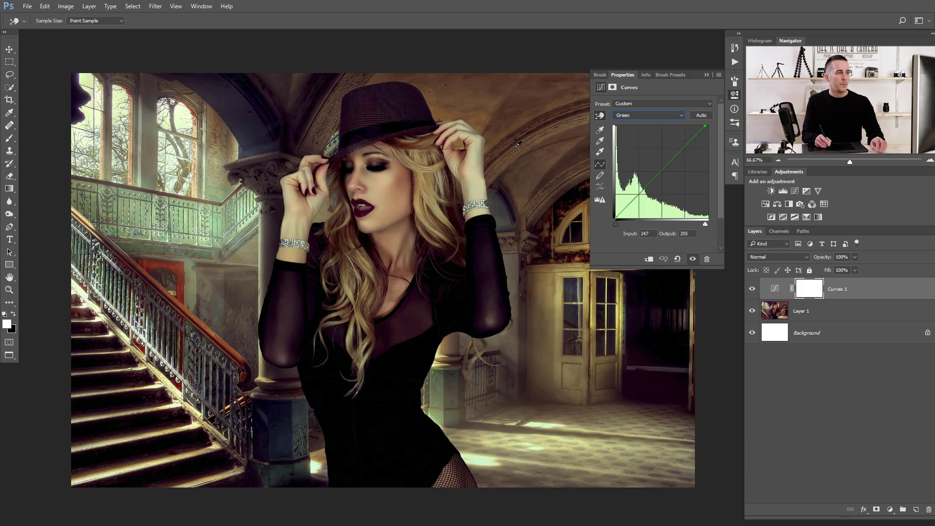
pyautogui.moveTo(384, 185); pyautogui.dragTo(388, 187)
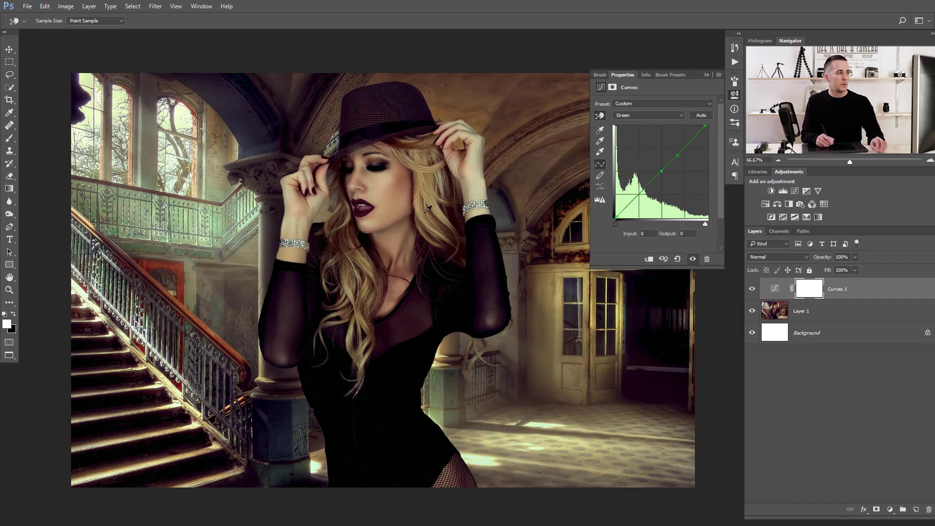
pyautogui.moveTo(677, 154); pyautogui.dragTo(677, 156)
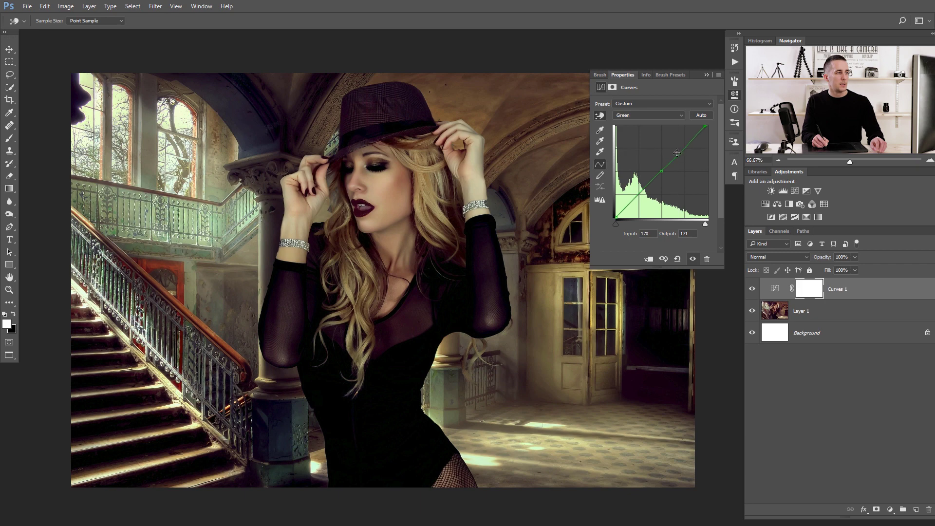
# Collapse the curve settings and toggle Curves 1 on and off to review the updated color grade.
pyautogui.click(706, 75)
pyautogui.click(752, 289)
pyautogui.click(752, 291)
pyautogui.click(752, 291)
pyautogui.click(752, 289)
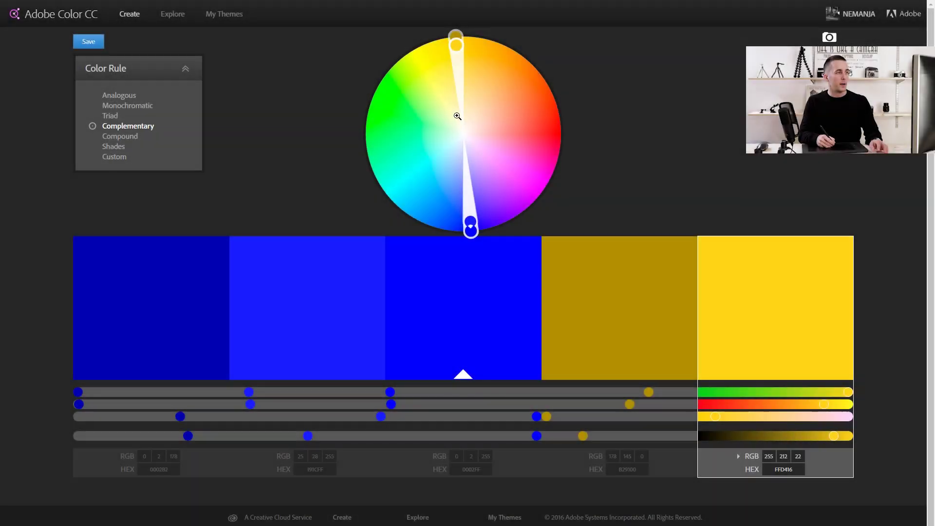
# Rotate the complementary pair on the Adobe Color wheel from yellow through magenta to blue 006EFF opposite orange.
pyautogui.moveTo(457, 45); pyautogui.dragTo(460, 84)
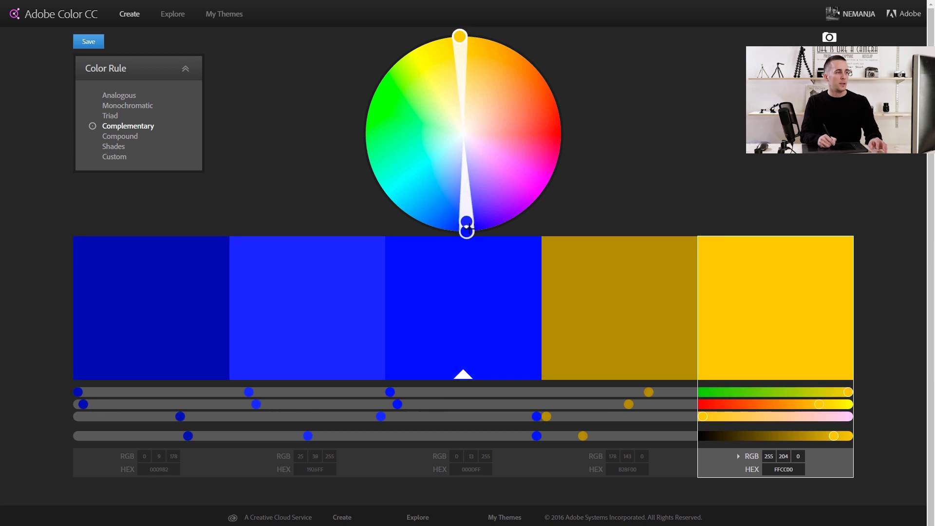
pyautogui.moveTo(459, 37); pyautogui.dragTo(580, 214)
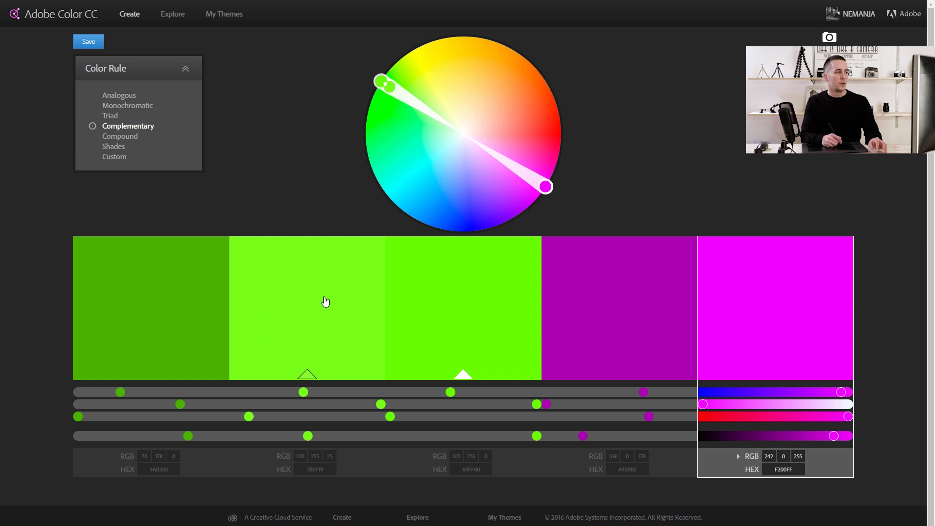
pyautogui.moveTo(547, 186); pyautogui.dragTo(430, 241)
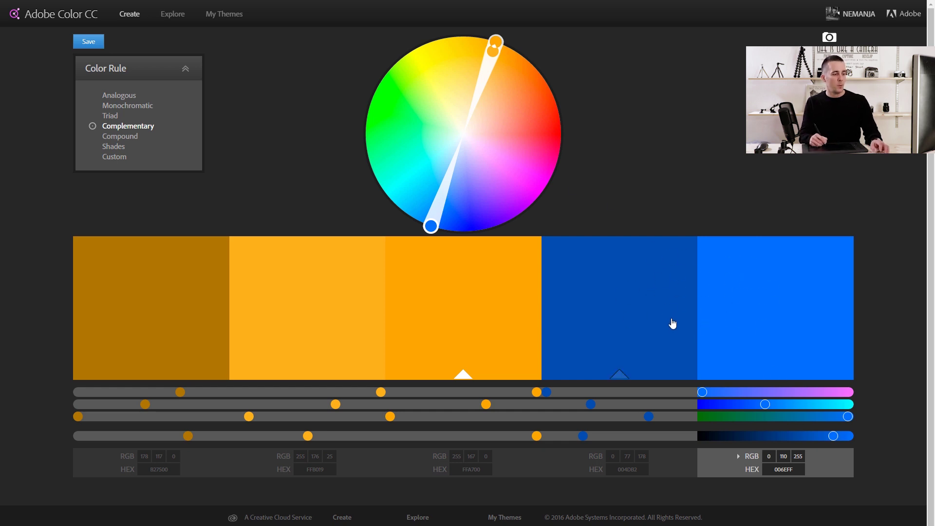
# Switch to Photoshop and select the grey background around the orange-makeup portrait with Quick Selection, excluding the shoulder and including the upper corner.
pyautogui.hotkey('alt', 'Tab')
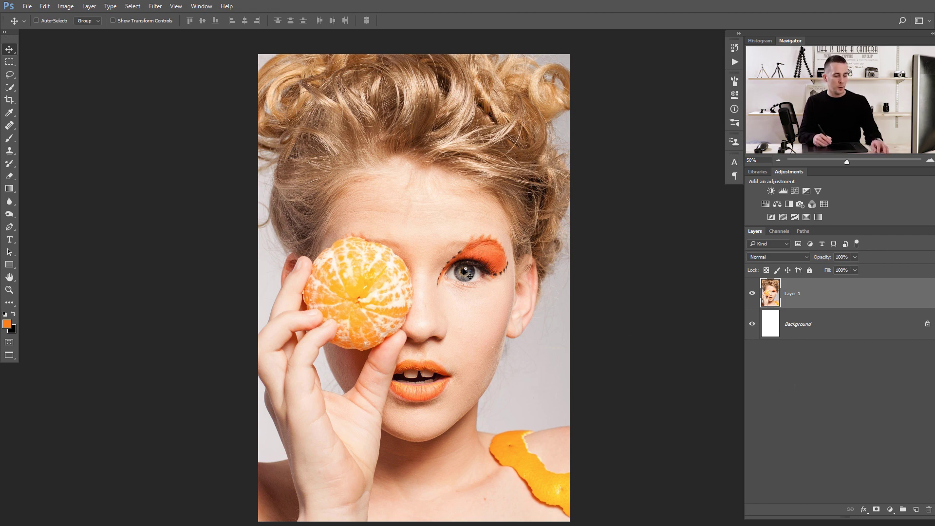
pyautogui.click(9, 86)
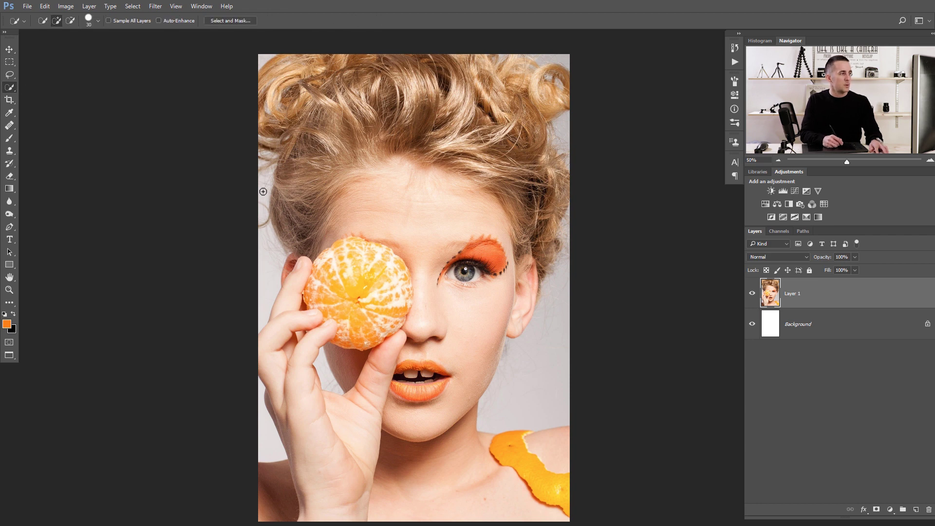
pyautogui.click(266, 422)
pyautogui.click(328, 379)
pyautogui.click(501, 384)
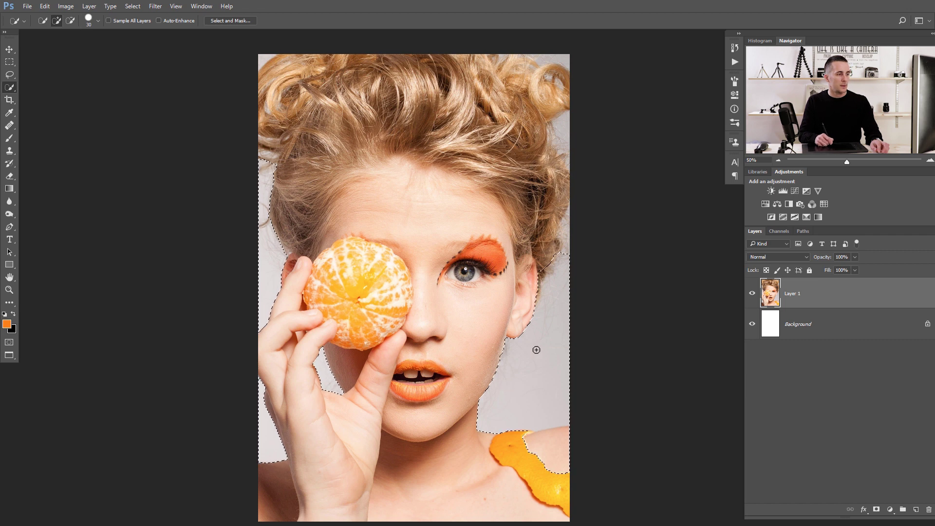
pyautogui.keyDown('alt'); pyautogui.click(551, 437); pyautogui.keyUp('alt')
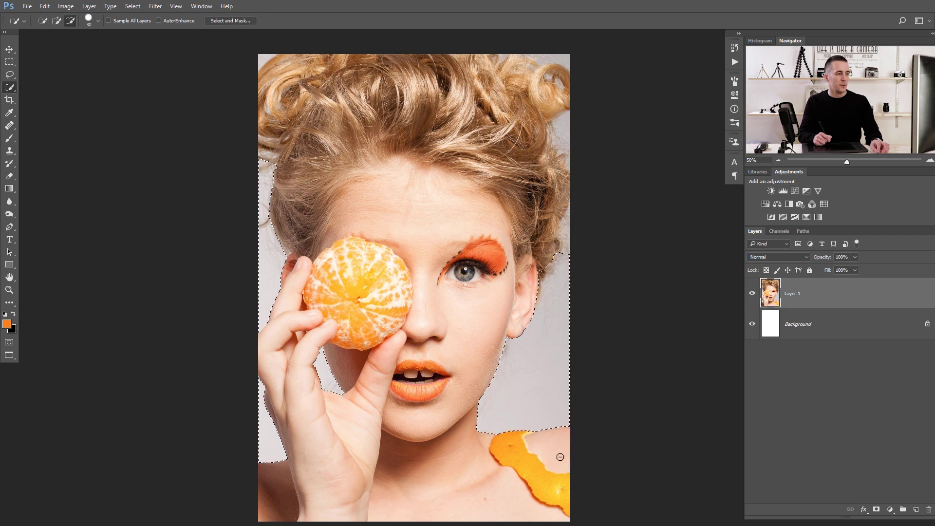
pyautogui.click(555, 58)
pyautogui.click(503, 51)
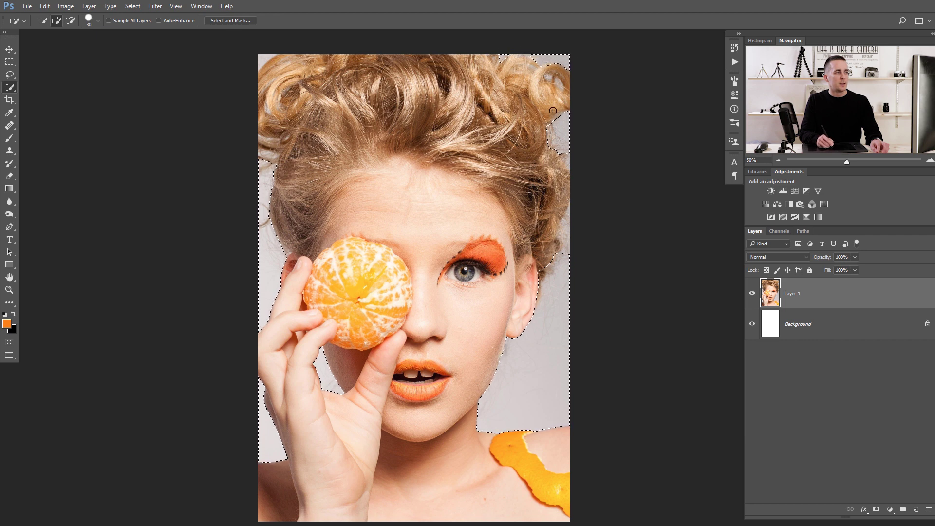
pyautogui.click(550, 78)
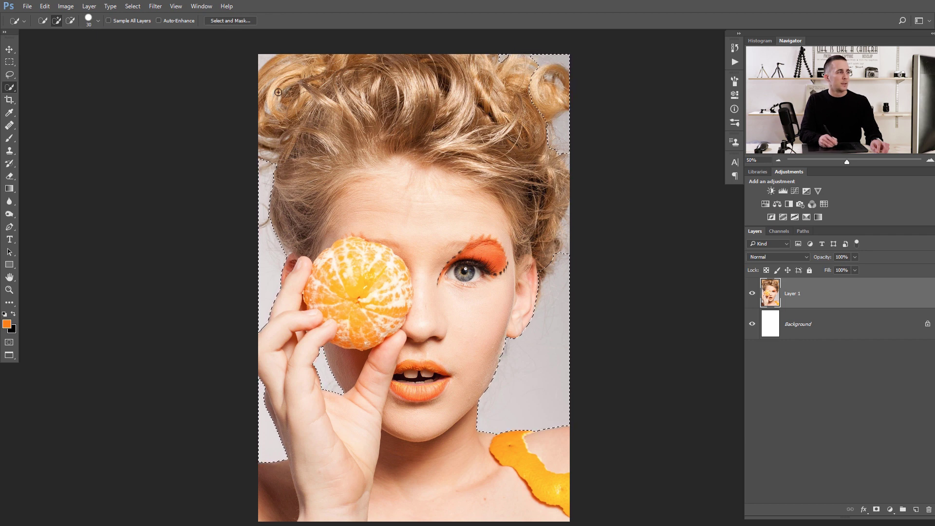
# Refine the background selection's edges around the hair curl and the loose strands in Select and Mask.
pyautogui.click(240, 21)
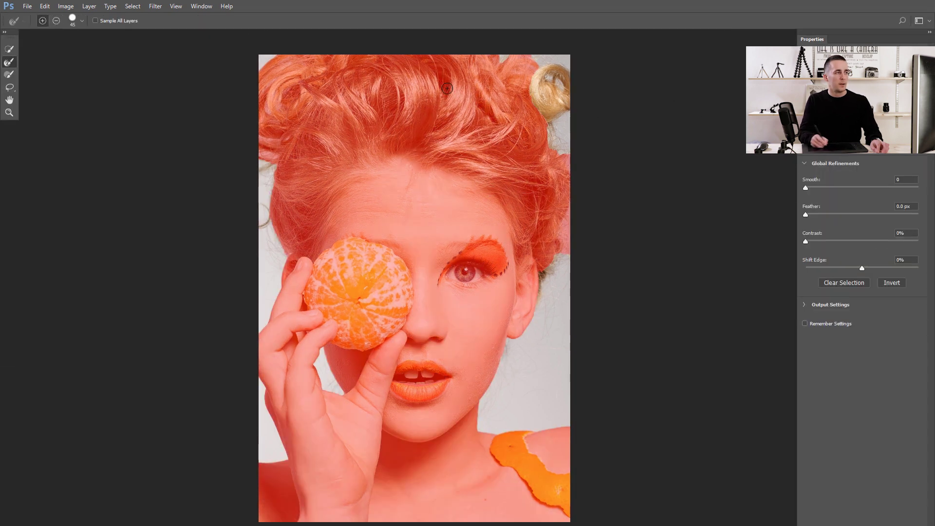
pyautogui.moveTo(552, 74)
pyautogui.mouseDown()
pyautogui.moveTo(546, 98)
pyautogui.moveTo(560, 97)
pyautogui.moveTo(549, 114)
pyautogui.moveTo(566, 98)
pyautogui.moveTo(562, 78)
pyautogui.moveTo(557, 83)
pyautogui.mouseUp()
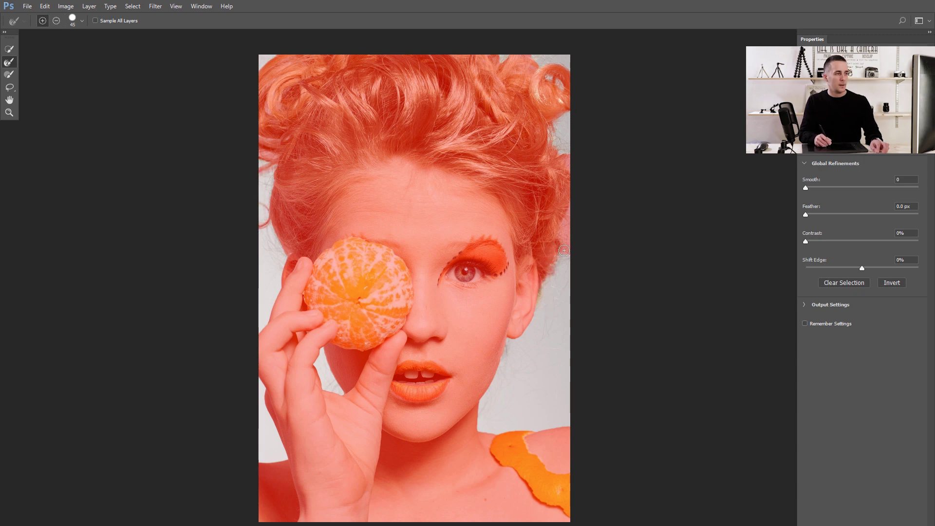
pyautogui.moveTo(559, 245)
pyautogui.mouseDown()
pyautogui.moveTo(568, 260)
pyautogui.moveTo(564, 216)
pyautogui.moveTo(574, 223)
pyautogui.moveTo(567, 274)
pyautogui.moveTo(564, 223)
pyautogui.mouseUp()
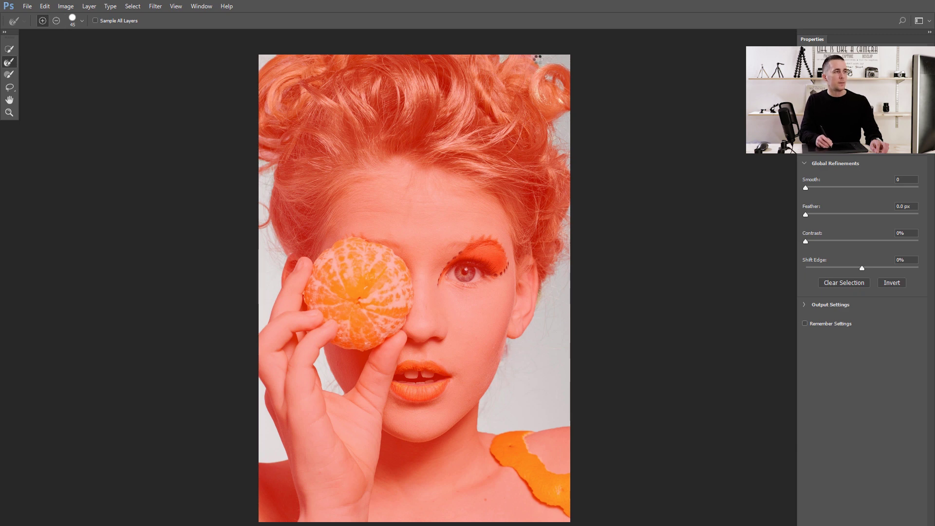
pyautogui.press('Return')
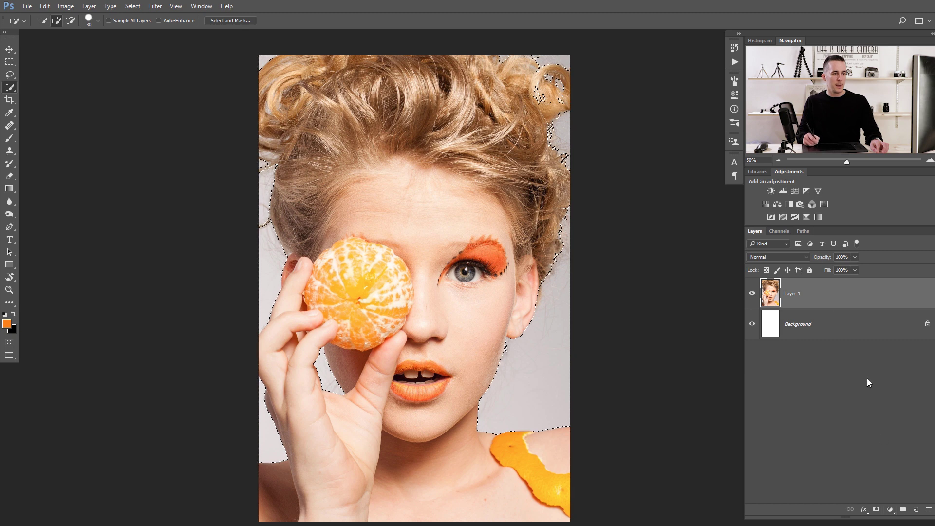
# Add a Curves adjustment layer masked to the background and raise the Blue curve's midtones to input 98, output 179.
pyautogui.click(889, 509)
pyautogui.click(863, 358)
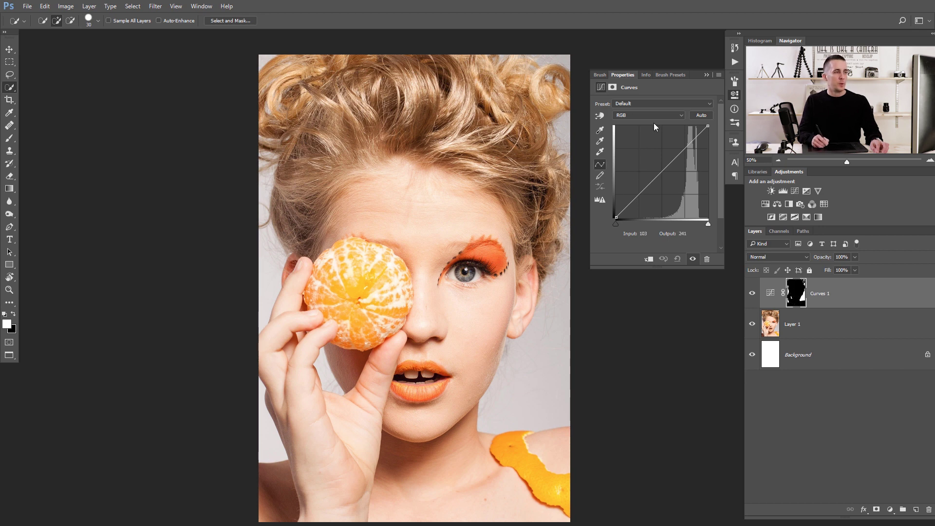
pyautogui.click(638, 114)
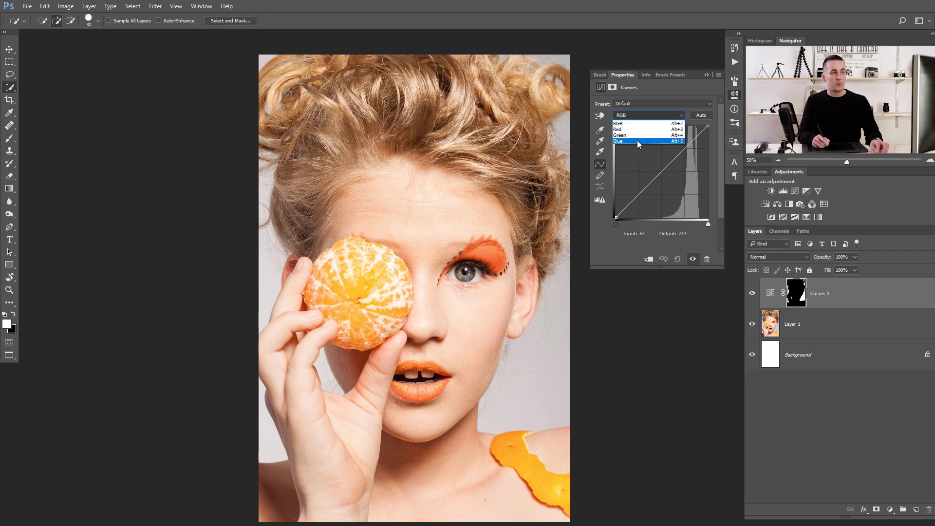
pyautogui.click(636, 141)
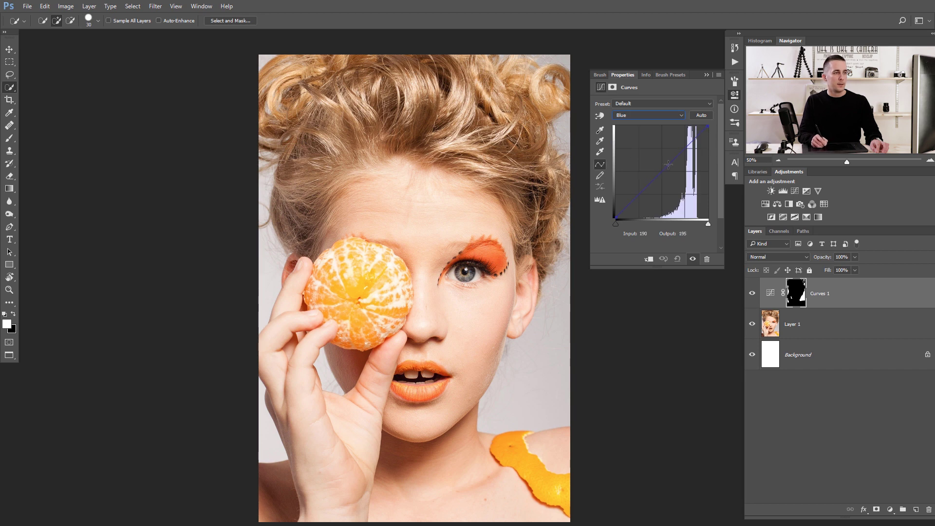
pyautogui.moveTo(666, 166); pyautogui.dragTo(651, 152)
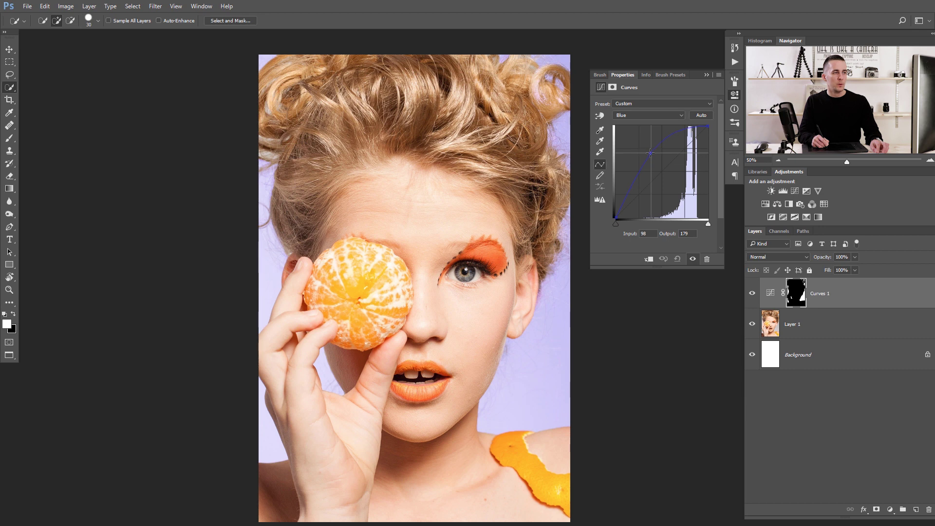
# Lower the Red curve's white point to output 138 to turn the background blue.
pyautogui.click(641, 114)
pyautogui.click(644, 130)
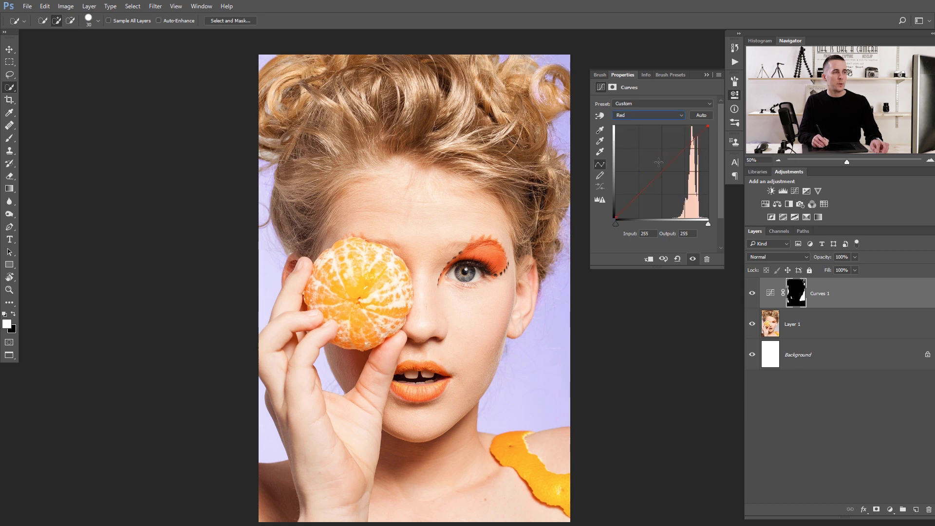
pyautogui.moveTo(664, 169); pyautogui.dragTo(718, 167)
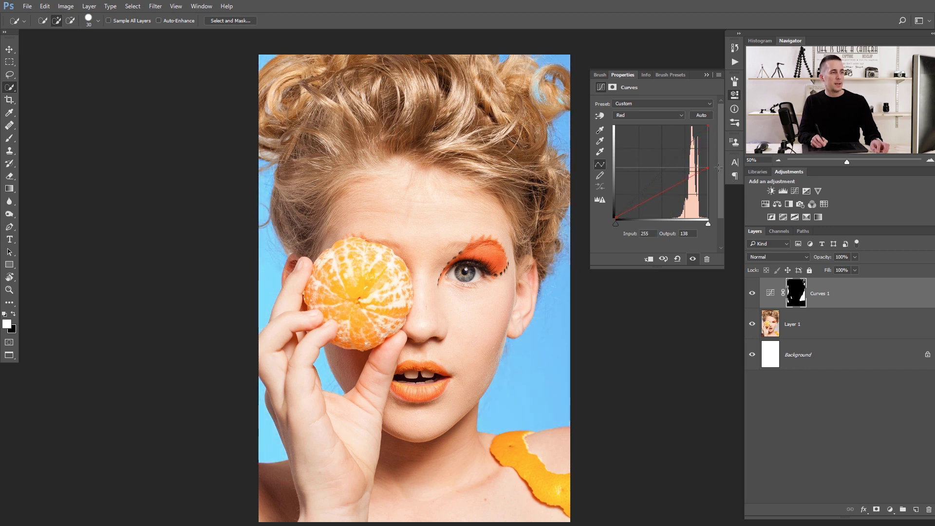
# Lower the background adjustment's curve midtones slightly and set the Curves 1 layer's opacity to 50%.
pyautogui.click(706, 75)
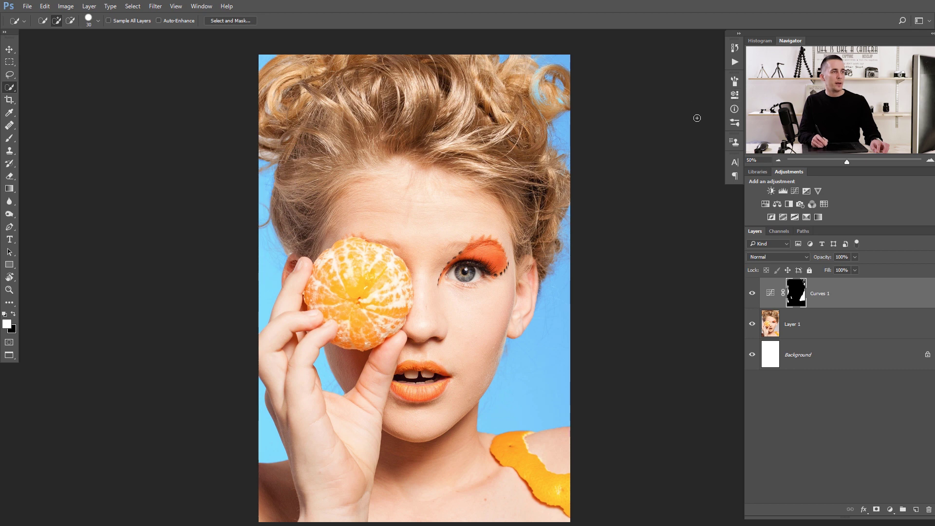
pyautogui.doubleClick(770, 292)
pyautogui.moveTo(663, 170); pyautogui.dragTo(666, 178)
pyautogui.moveTo(825, 258); pyautogui.dragTo(802, 267)
pyautogui.click(708, 74)
# Paint black over the hair curl on the Curves 1 mask with a 50 px brush and compare the portrait with the adjustment hidden.
pyautogui.click(795, 292)
pyautogui.press('d')
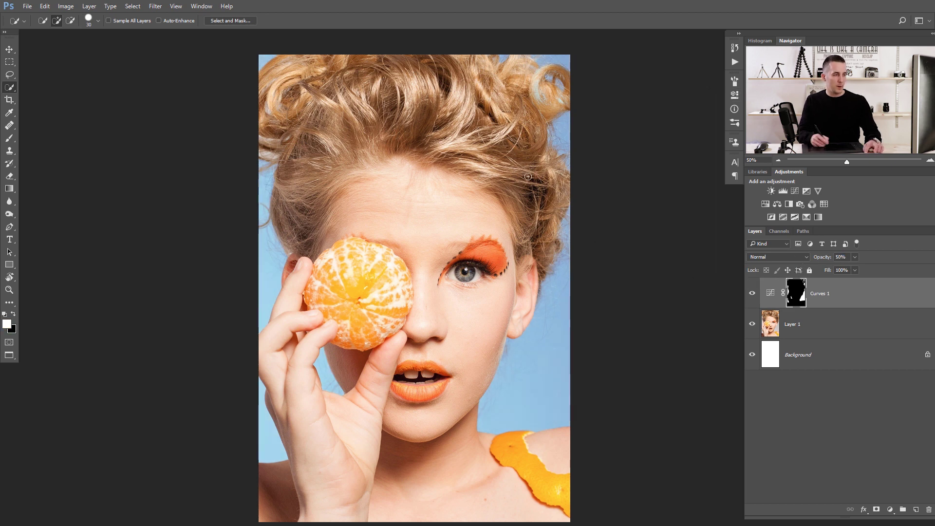
pyautogui.press('b')
pyautogui.press('x')
pyautogui.press('[')
pyautogui.press('[')
pyautogui.press('[')
pyautogui.press('[')
pyautogui.press('[')
pyautogui.press('[')
pyautogui.press('[')
pyautogui.press('[')
pyautogui.press('[')
pyautogui.press('[')
pyautogui.press('[')
pyautogui.press('[')
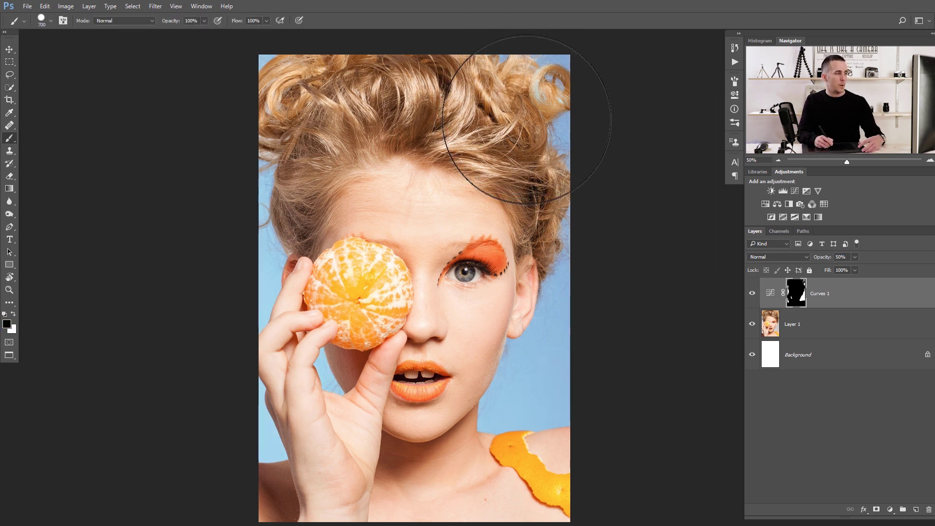
pyautogui.press('[')
pyautogui.press('[')
pyautogui.press('[')
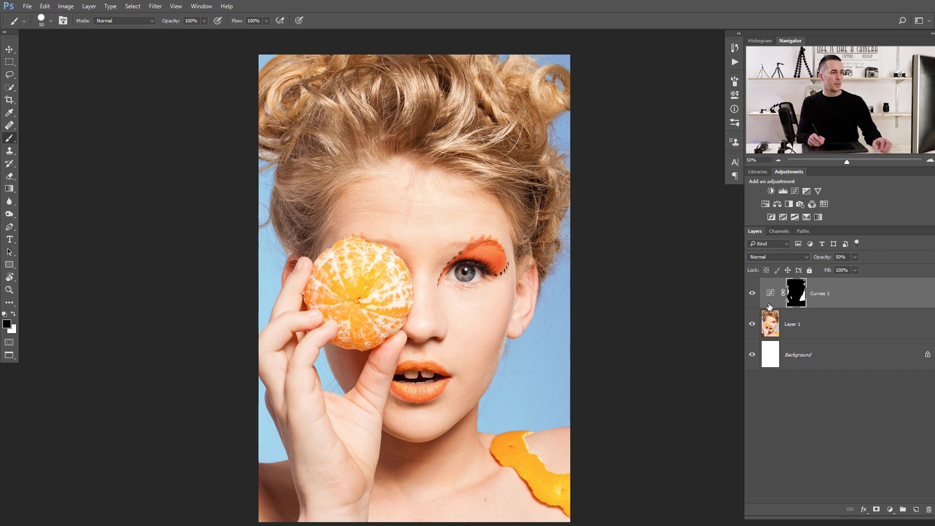
pyautogui.click(752, 291)
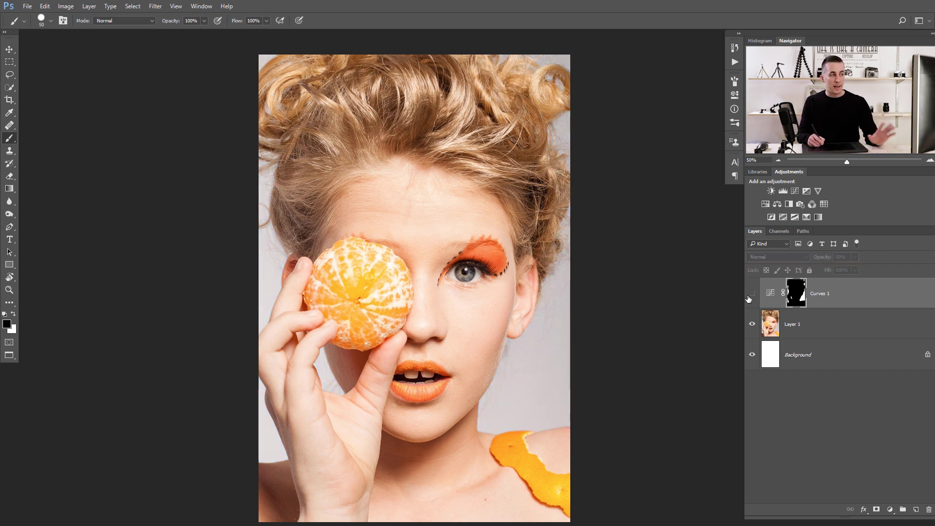
pyautogui.click(752, 294)
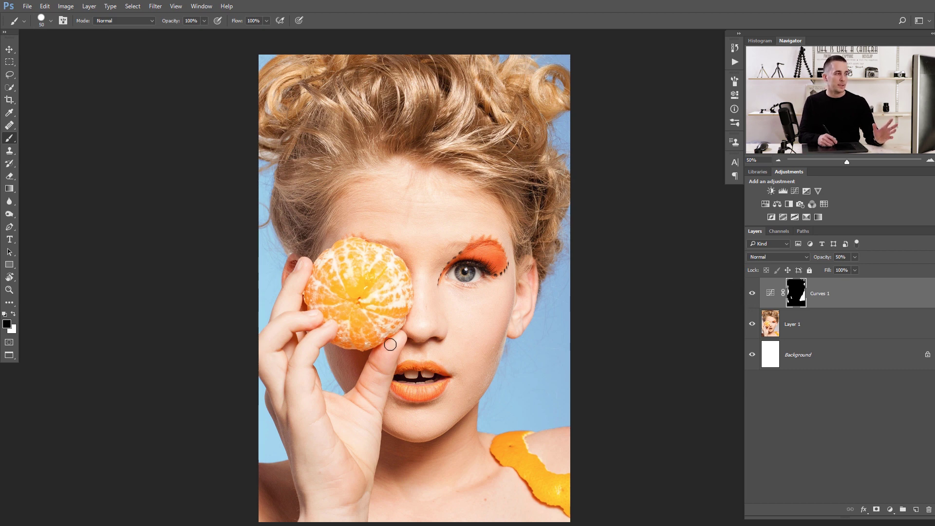
# Lower the Blue curve's midtone point slightly in the background's Curves adjustment.
pyautogui.doubleClick(774, 299)
pyautogui.click(670, 114)
pyautogui.click(658, 139)
pyautogui.moveTo(650, 153); pyautogui.dragTo(654, 159)
pyautogui.click(706, 74)
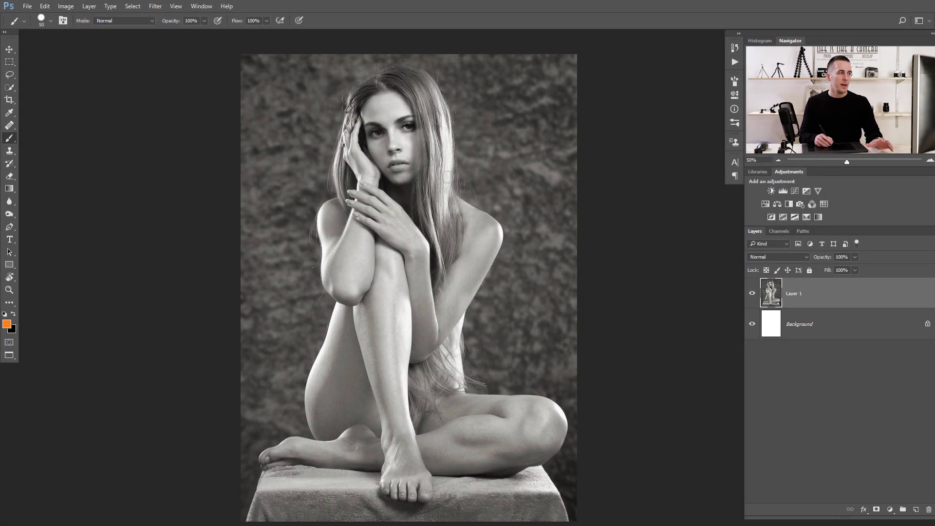
# Add a new layer above the monochrome portrait and fill it with gray at hue 0, saturation 0%, brightness 50%.
pyautogui.click(916, 509)
pyautogui.click(7, 324)
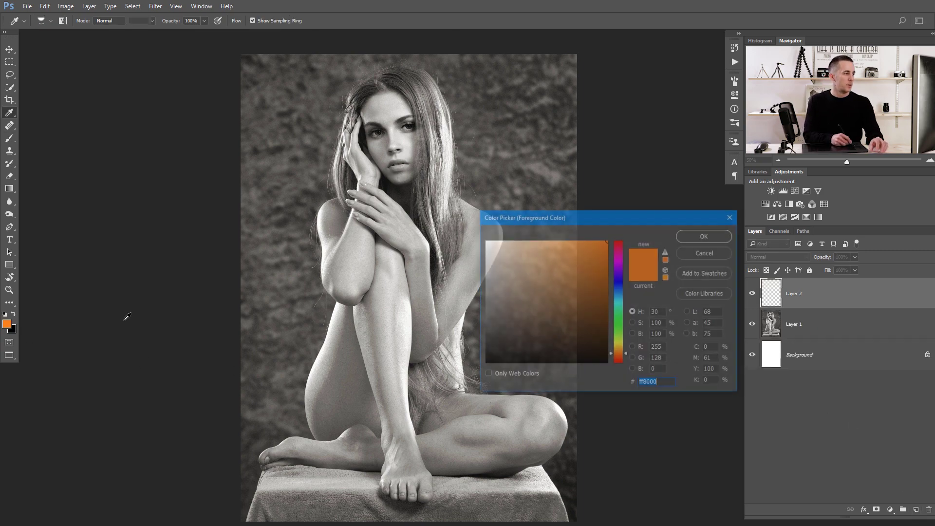
pyautogui.click(481, 308)
pyautogui.moveTo(480, 310); pyautogui.dragTo(481, 301)
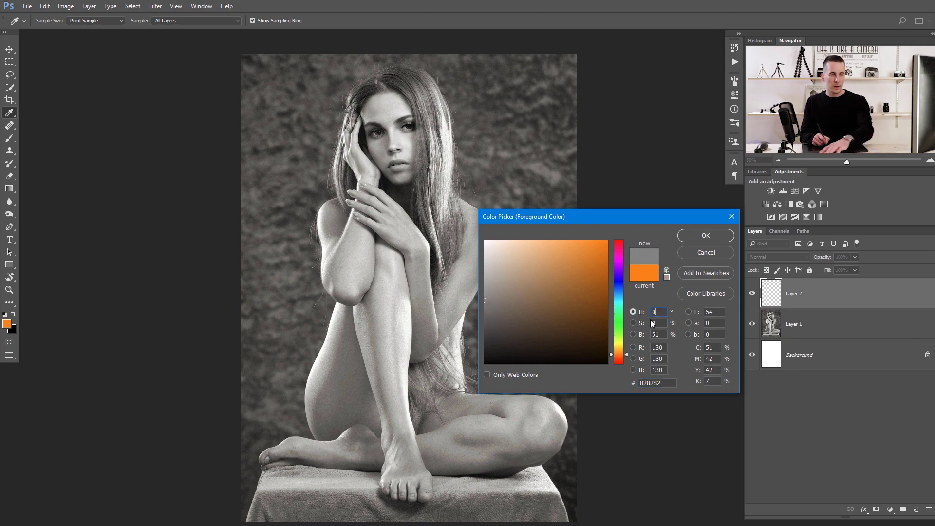
pyautogui.write('50')
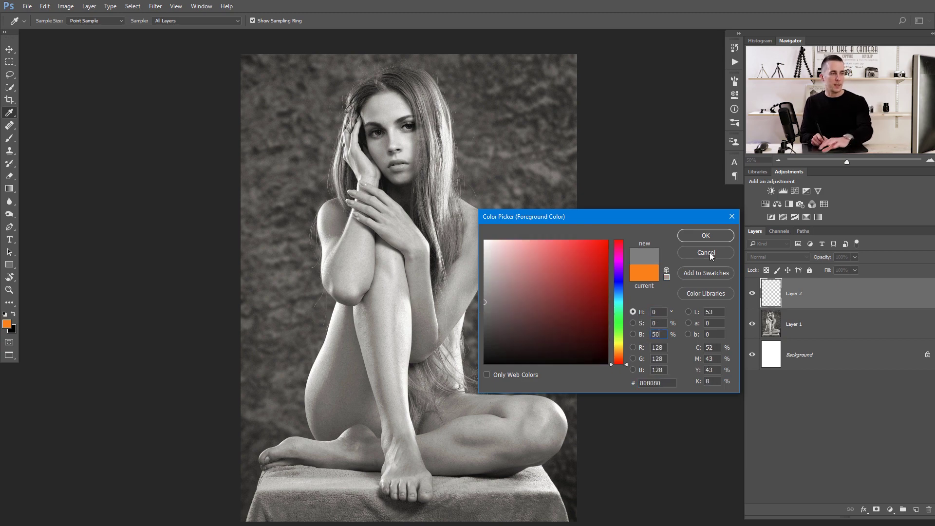
pyautogui.click(708, 238)
pyautogui.press('b')
pyautogui.hotkey('alt', 'BackSpace')
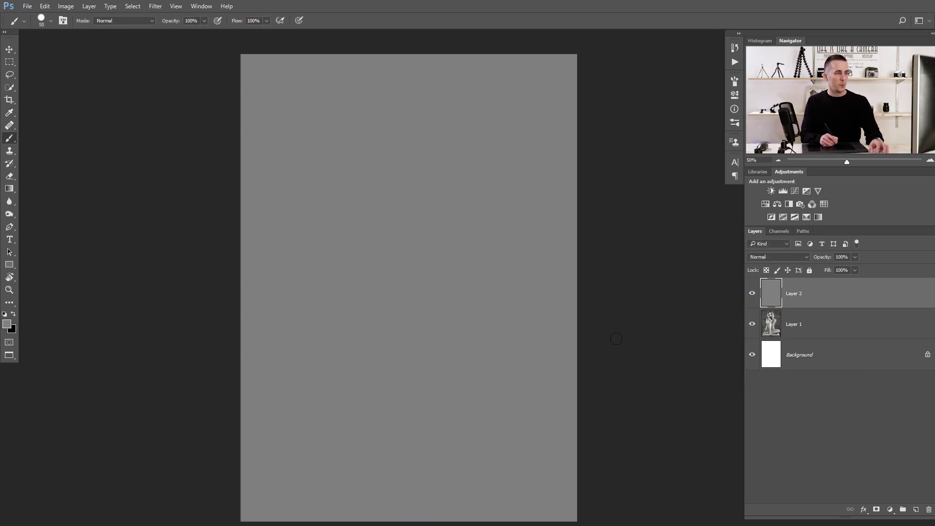
# Add a Curves adjustment layer above the gray fill and raise the Red curve's midtones to input 90, output 163.
pyautogui.click(889, 512)
pyautogui.click(859, 368)
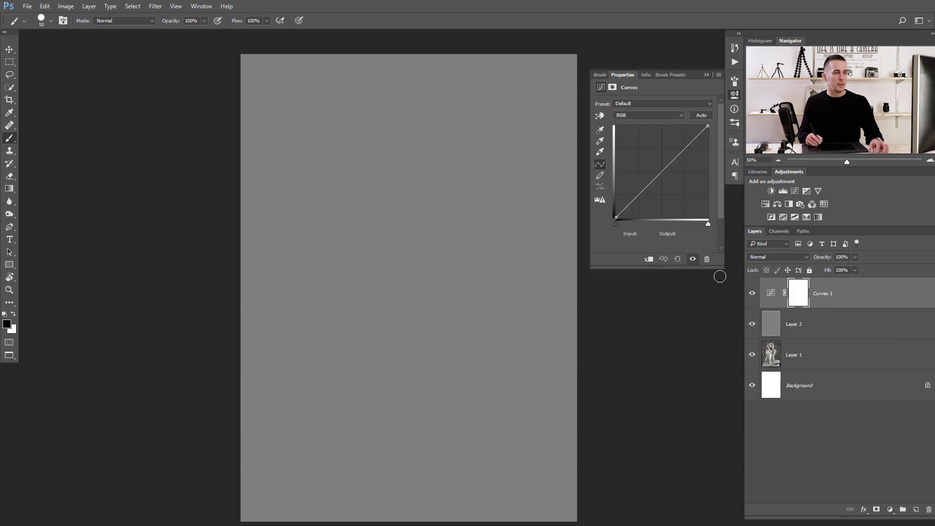
pyautogui.click(646, 115)
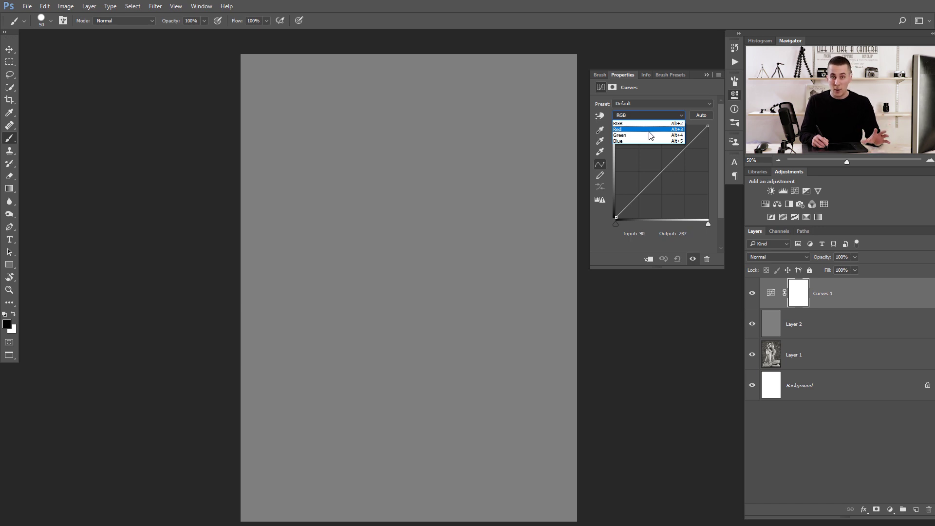
pyautogui.click(649, 130)
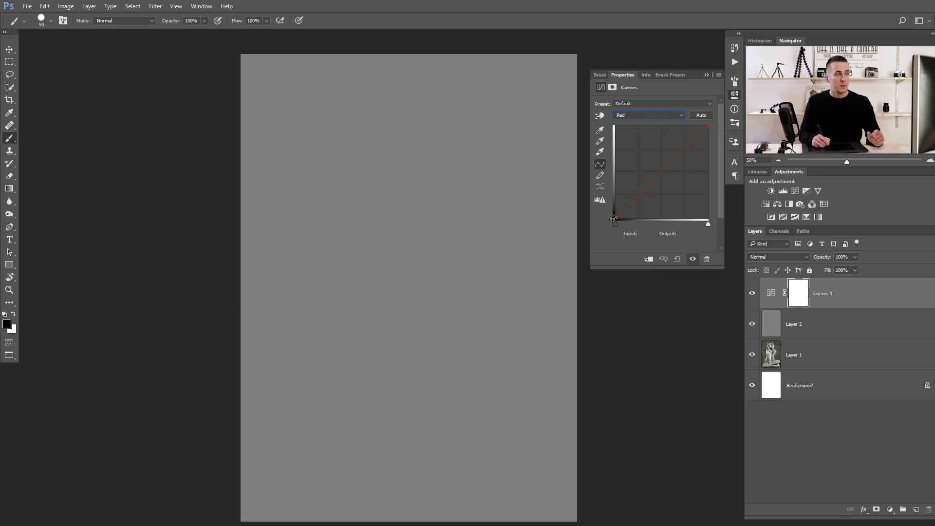
pyautogui.moveTo(644, 189); pyautogui.dragTo(645, 158)
# Lower the Blue curve's midtones to shift the fill towards orange and return to the Red channel.
pyautogui.click(646, 117)
pyautogui.click(653, 144)
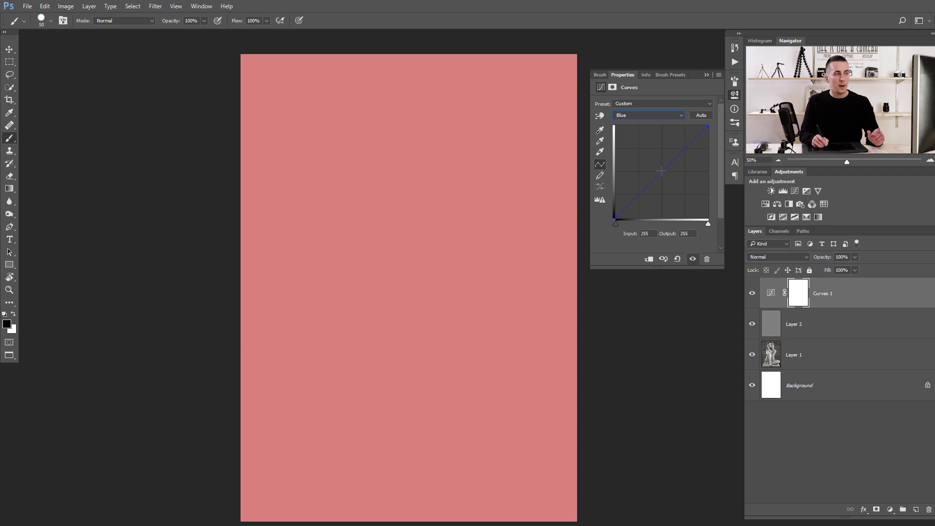
pyautogui.moveTo(662, 173); pyautogui.dragTo(648, 157)
pyautogui.click(655, 115)
pyautogui.click(652, 130)
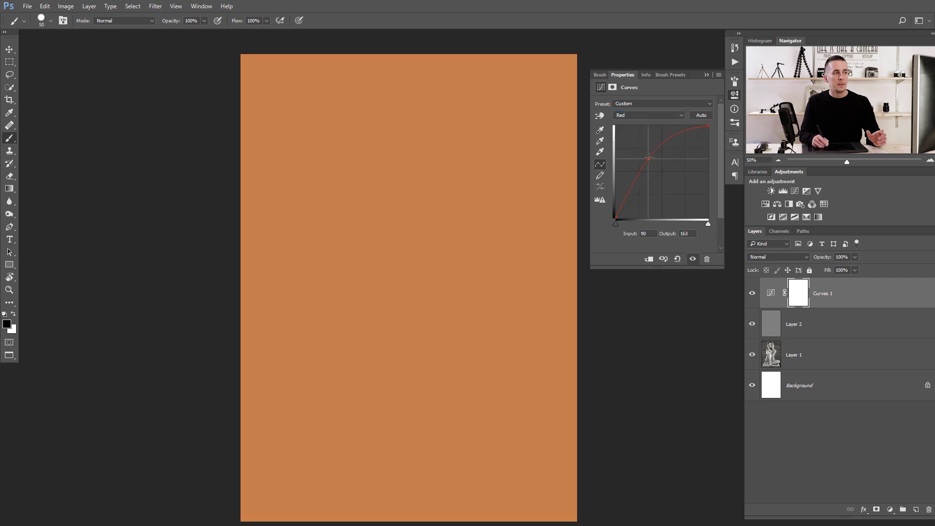
# Raise the RGB curve's midtones to input 112, output 150, and compare the fill with the Curves layer hidden.
pyautogui.click(645, 116)
pyautogui.click(645, 124)
pyautogui.moveTo(658, 176); pyautogui.dragTo(657, 163)
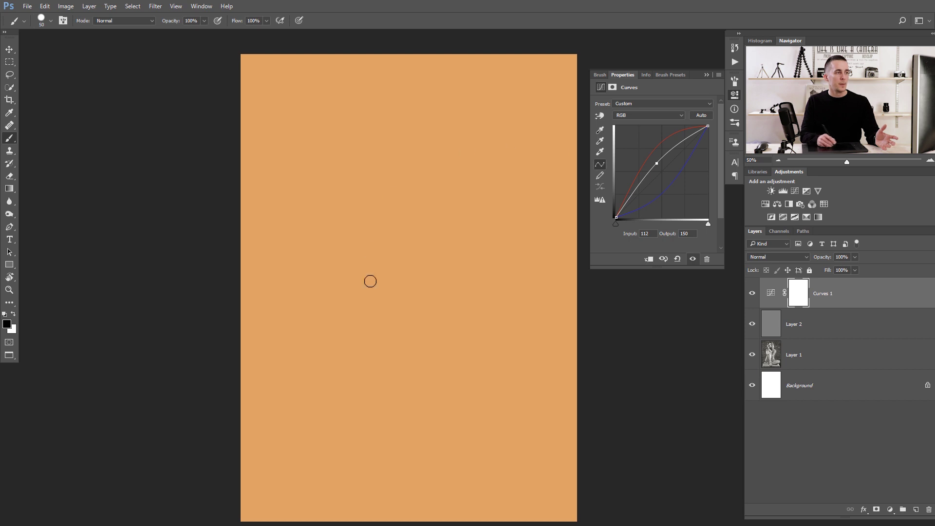
pyautogui.click(754, 292)
pyautogui.click(754, 292)
# Reset the Curves adjustment to the Default preset and delete the gray fill layer.
pyautogui.click(655, 105)
pyautogui.click(652, 119)
pyautogui.click(661, 115)
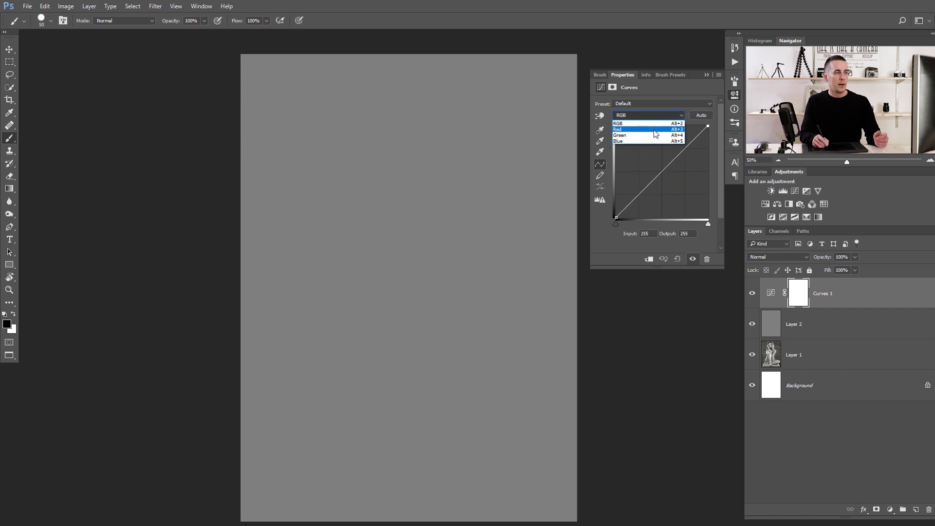
pyautogui.click(654, 135)
pyautogui.moveTo(707, 126)
pyautogui.mouseDown()
pyautogui.moveTo(705, 194)
pyautogui.moveTo(681, 141)
pyautogui.moveTo(651, 123)
pyautogui.moveTo(708, 125)
pyautogui.mouseUp()
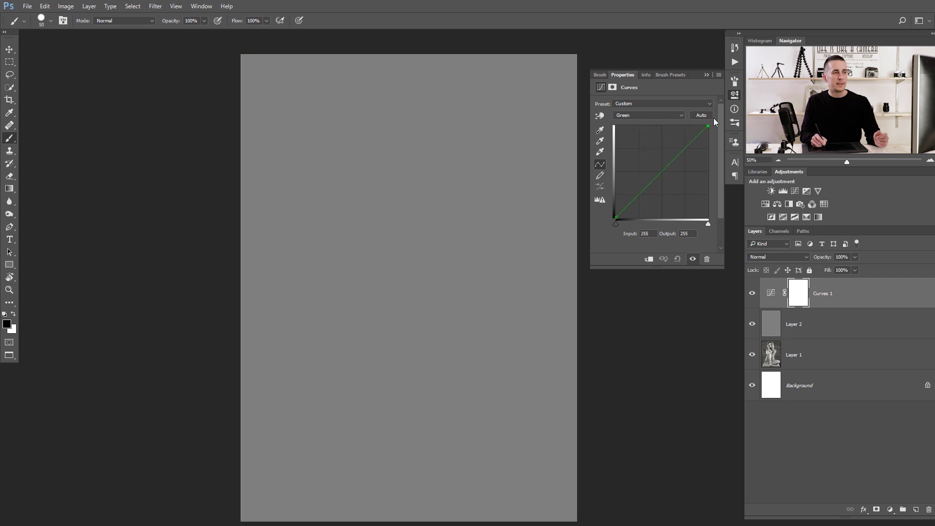
pyautogui.click(775, 329)
pyautogui.press('Delete')
# Raise the Red curve's midtones to input 127, output 161, and lower the Blue curve's midtones to input 147, output 112.
pyautogui.click(771, 298)
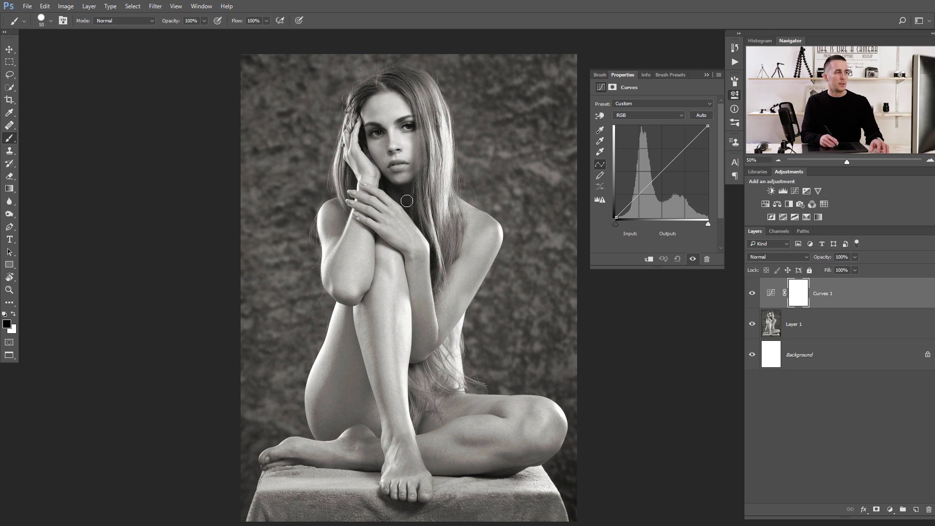
pyautogui.click(658, 114)
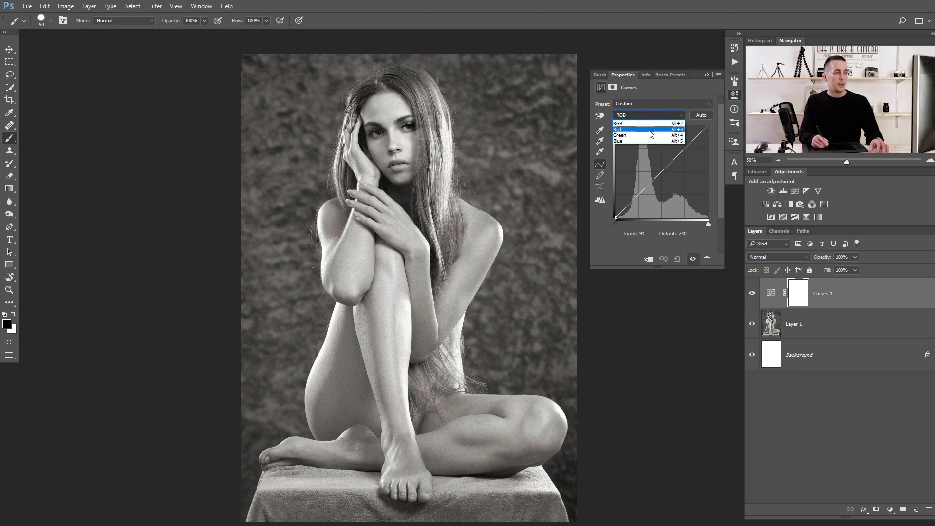
pyautogui.click(650, 130)
pyautogui.moveTo(664, 168); pyautogui.dragTo(662, 161)
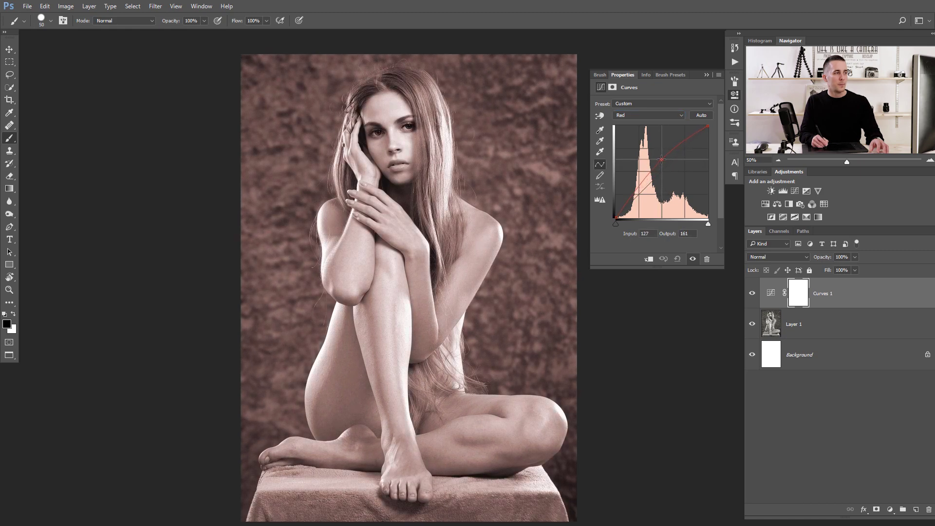
pyautogui.click(655, 115)
pyautogui.click(653, 142)
pyautogui.moveTo(665, 168); pyautogui.dragTo(668, 176)
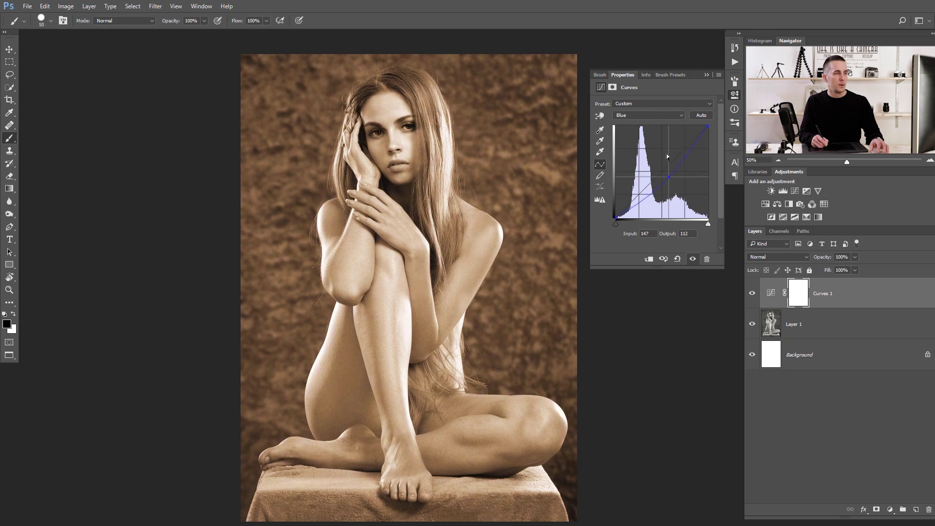
# Move the Red curve's midtone point to input 122, output 161, and lower the Blue curve's white point to output 217.
pyautogui.click(653, 115)
pyautogui.click(652, 129)
pyautogui.moveTo(662, 162); pyautogui.dragTo(660, 159)
pyautogui.click(653, 115)
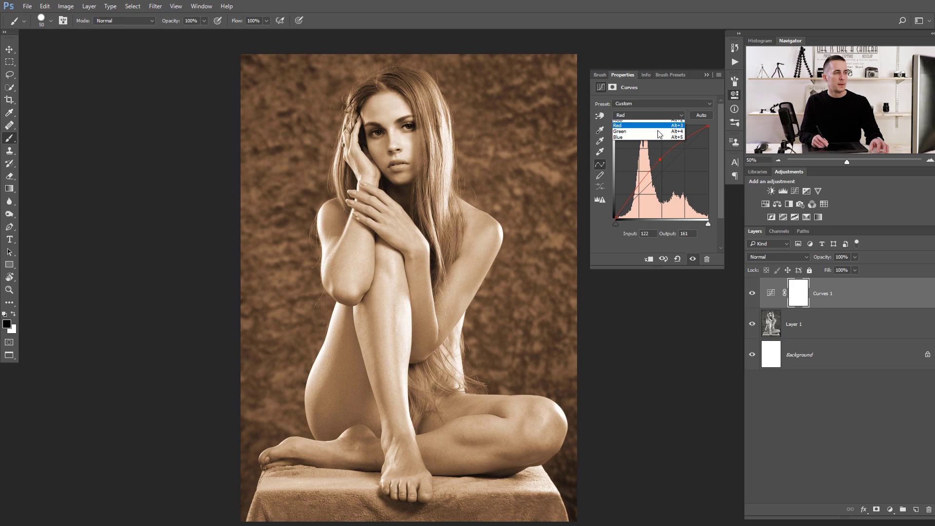
pyautogui.click(652, 137)
pyautogui.moveTo(707, 128); pyautogui.dragTo(708, 141)
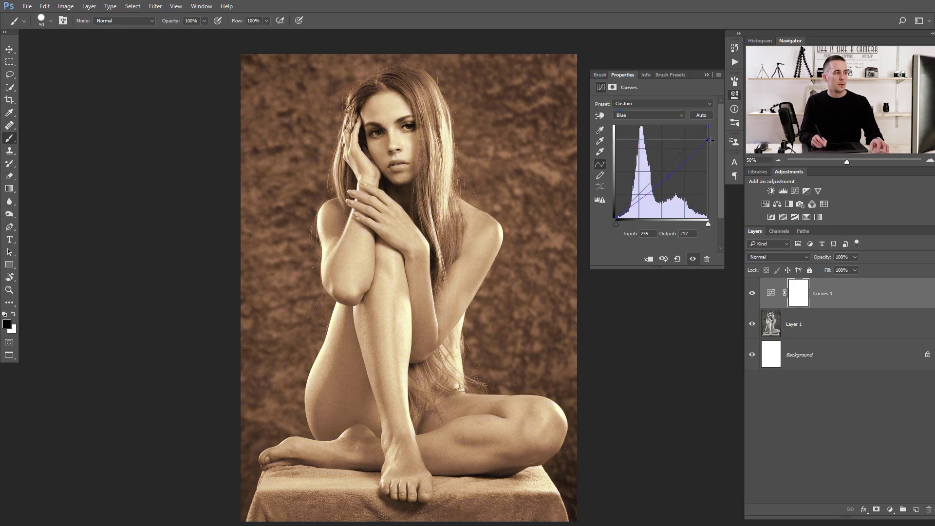
# Target the Curves 1 layer mask and select the whole seated figure with Quick Selection, including hair, arms, legs and feet.
pyautogui.click(798, 293)
pyautogui.press('w')
pyautogui.moveTo(337, 210)
pyautogui.mouseDown()
pyautogui.moveTo(347, 282)
pyautogui.moveTo(374, 241)
pyautogui.moveTo(357, 148)
pyautogui.moveTo(367, 94)
pyautogui.moveTo(390, 84)
pyautogui.moveTo(424, 103)
pyautogui.mouseUp()
pyautogui.moveTo(436, 164)
pyautogui.mouseDown()
pyautogui.moveTo(446, 180)
pyautogui.moveTo(436, 129)
pyautogui.moveTo(402, 75)
pyautogui.mouseUp()
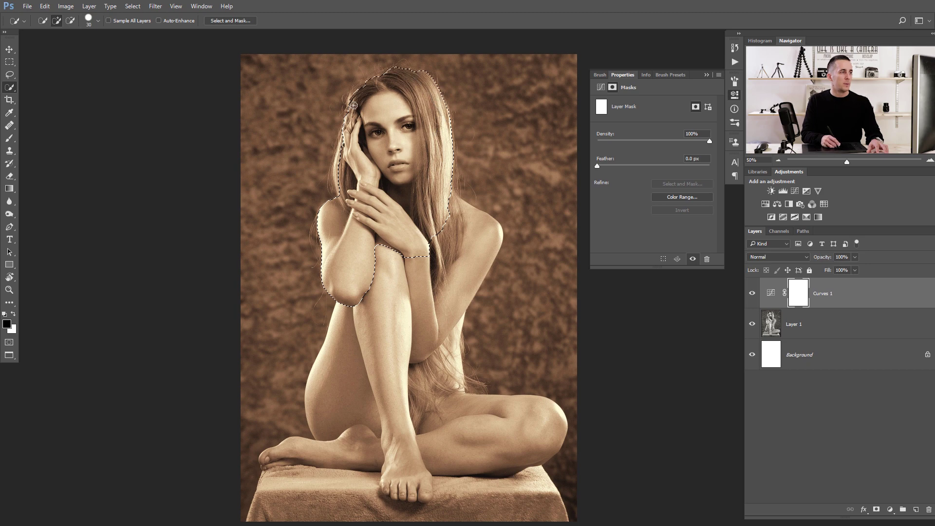
pyautogui.moveTo(343, 169)
pyautogui.mouseDown()
pyautogui.moveTo(370, 354)
pyautogui.moveTo(343, 371)
pyautogui.mouseUp()
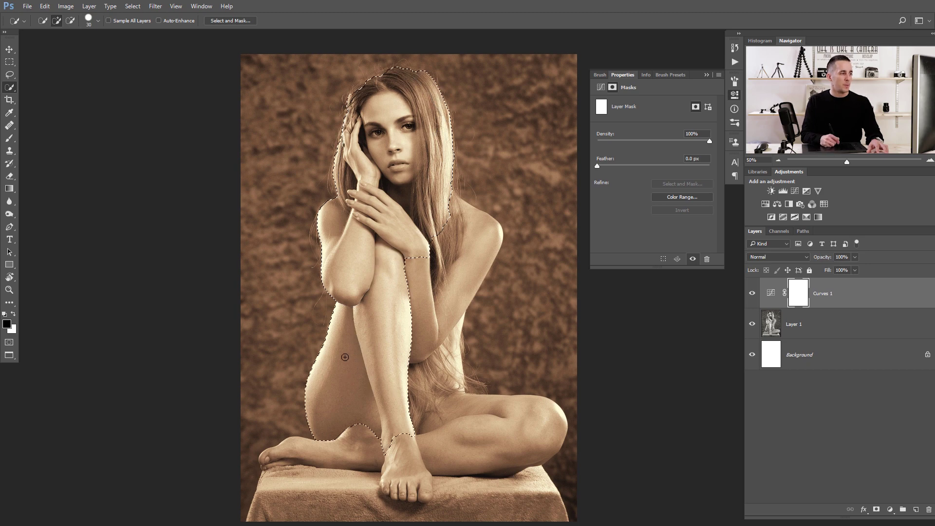
pyautogui.moveTo(338, 450); pyautogui.dragTo(289, 454)
pyautogui.moveTo(394, 440); pyautogui.dragTo(403, 489)
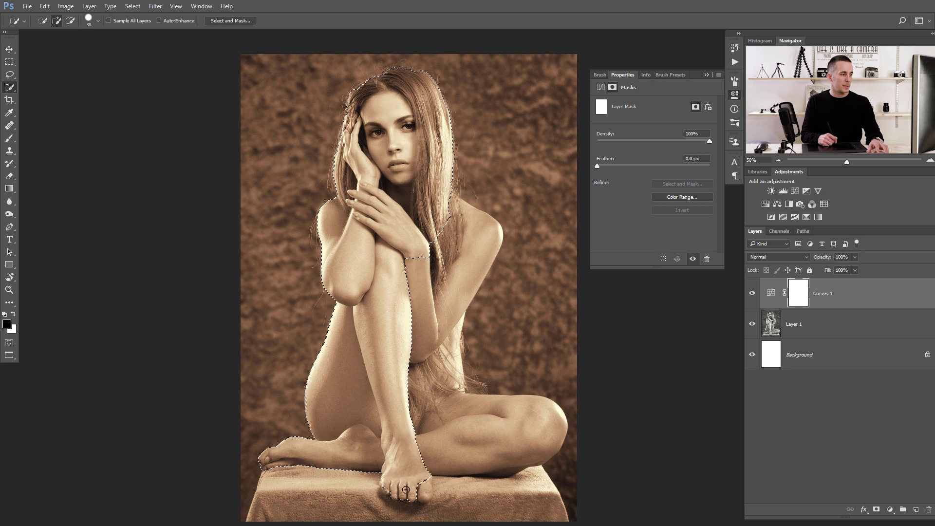
pyautogui.click(426, 490)
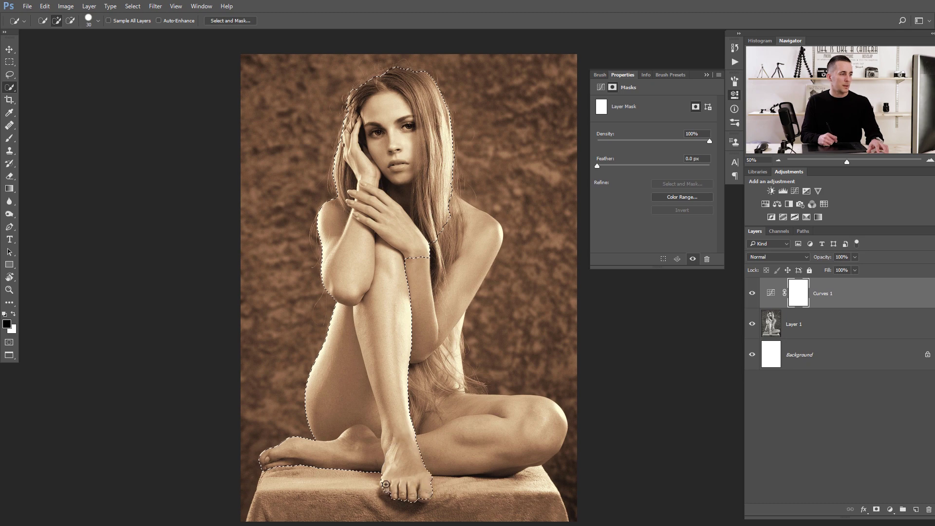
pyautogui.click(525, 441)
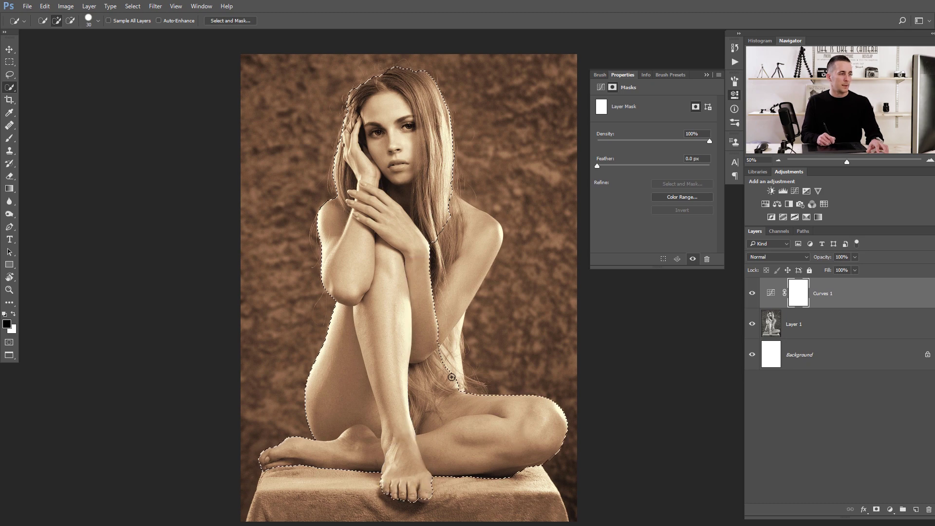
pyautogui.moveTo(452, 336); pyautogui.dragTo(474, 251)
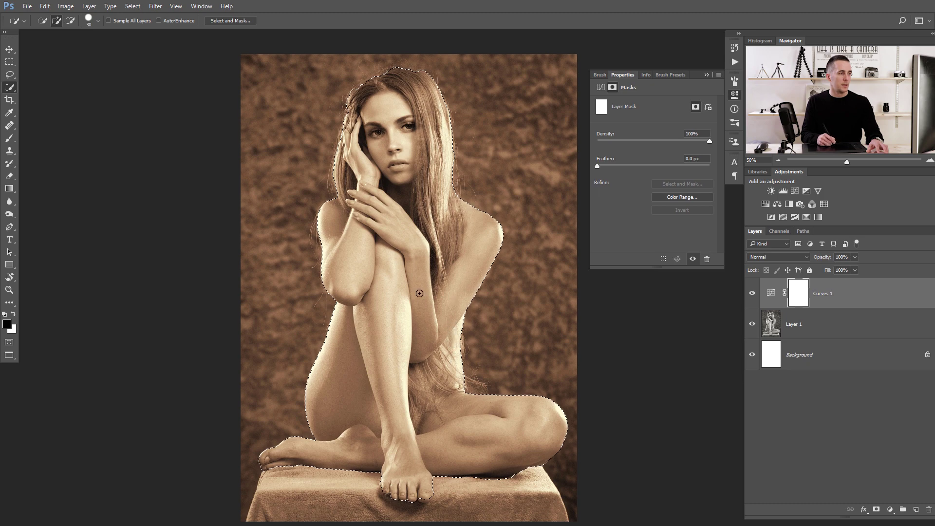
# Refine the selection at the top of the head, fill it with black on the Curves 1 mask, and deselect.
pyautogui.click(364, 84)
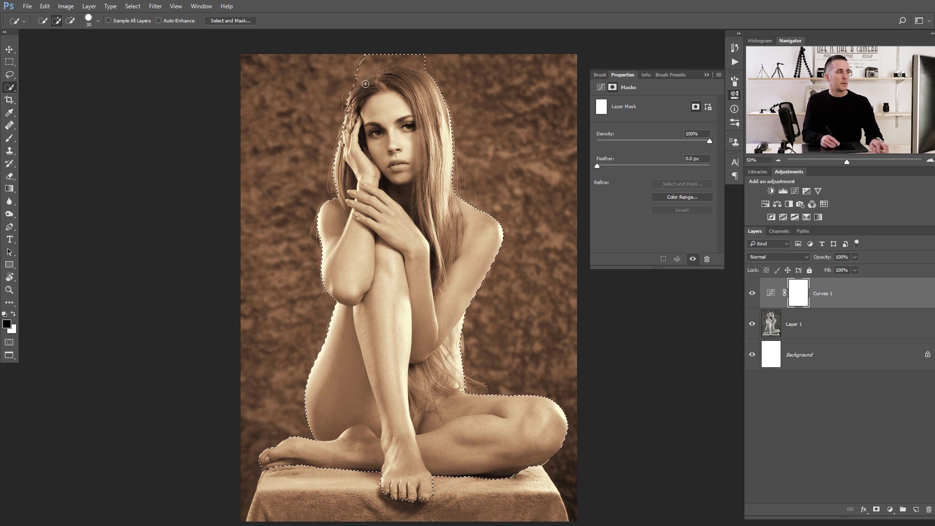
pyautogui.keyDown('alt'); pyautogui.click(392, 61); pyautogui.keyUp('alt')
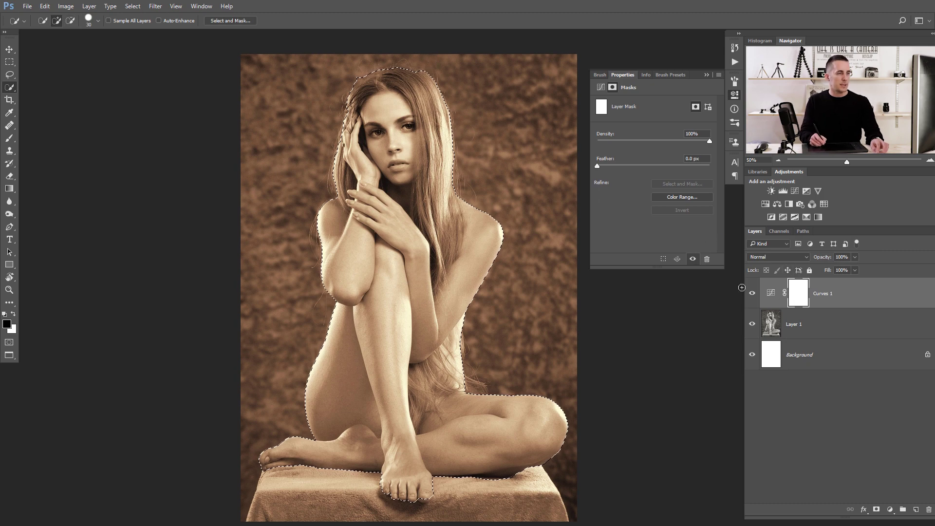
pyautogui.hotkey('alt', 'BackSpace')
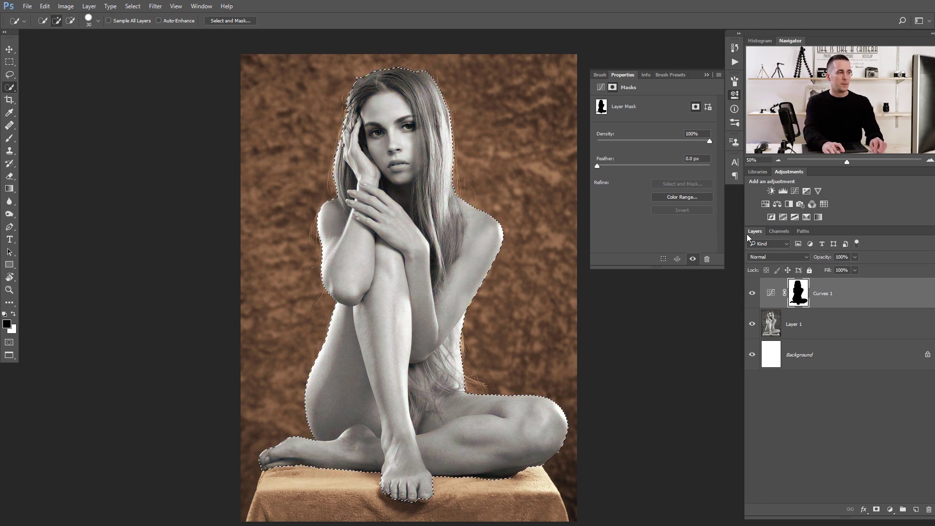
pyautogui.hotkey('ctrl', 'd')
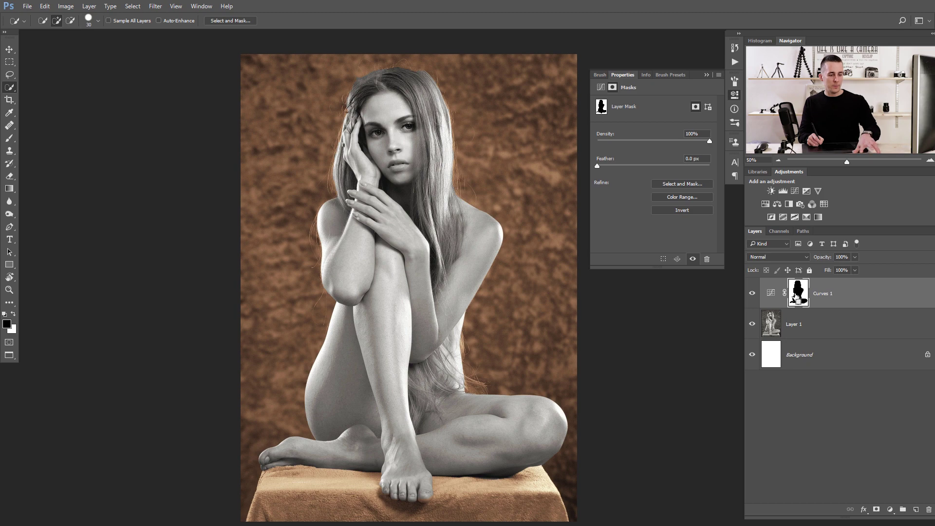
# Invert the Curves 1 mask and add a second Curves adjustment layer masked with an inverted copy of it.
pyautogui.hotkey('ctrl', 'i')
pyautogui.click(706, 76)
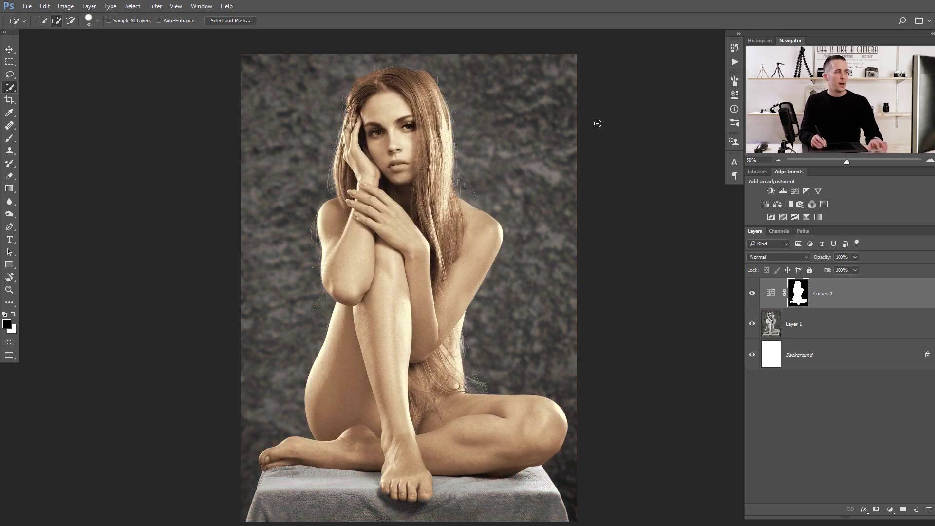
pyautogui.click(890, 509)
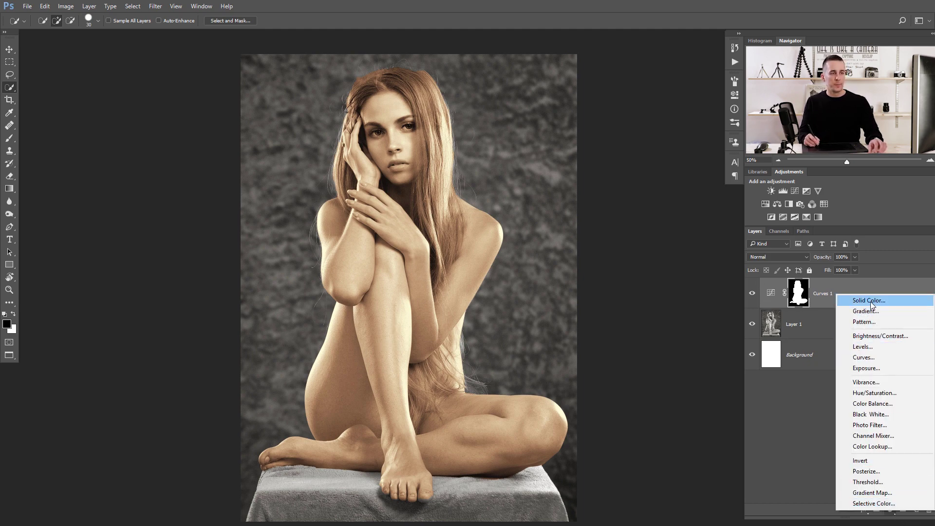
pyautogui.click(862, 358)
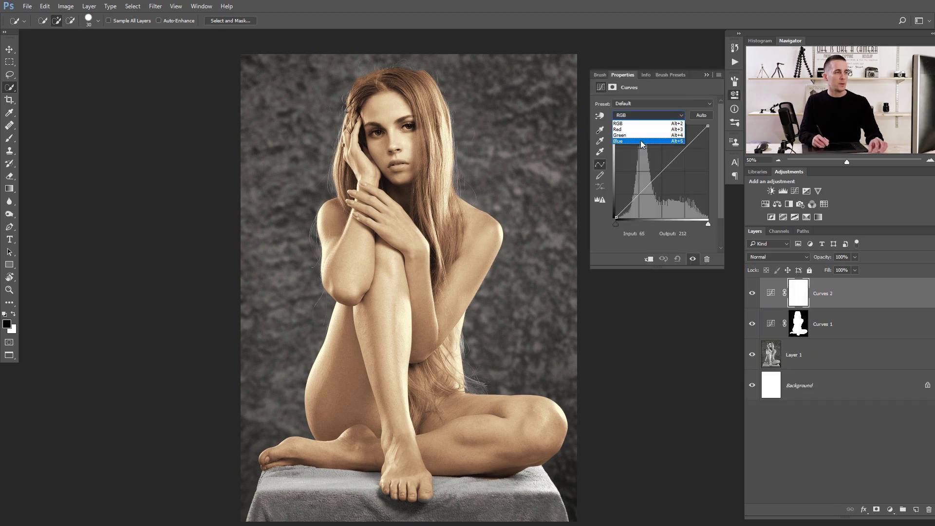
pyautogui.click(639, 141)
pyautogui.moveTo(800, 328); pyautogui.dragTo(798, 294)
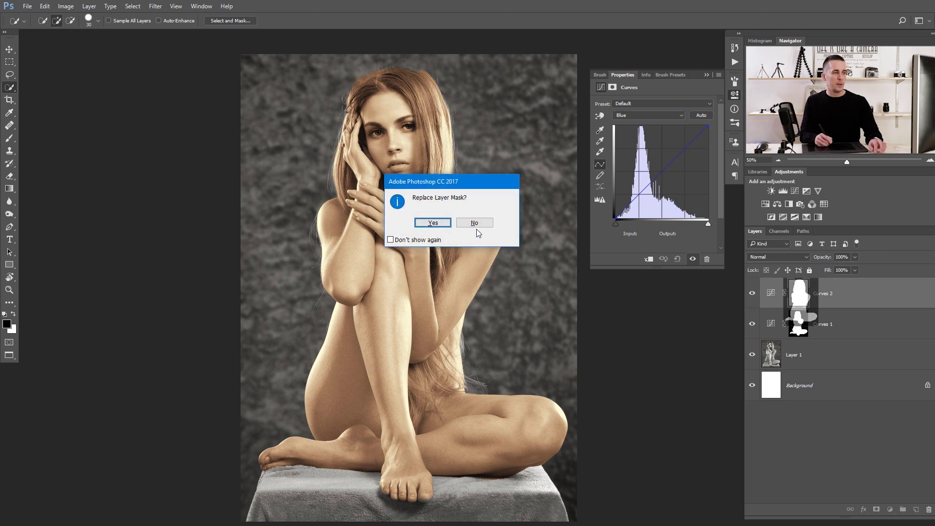
pyautogui.click(433, 222)
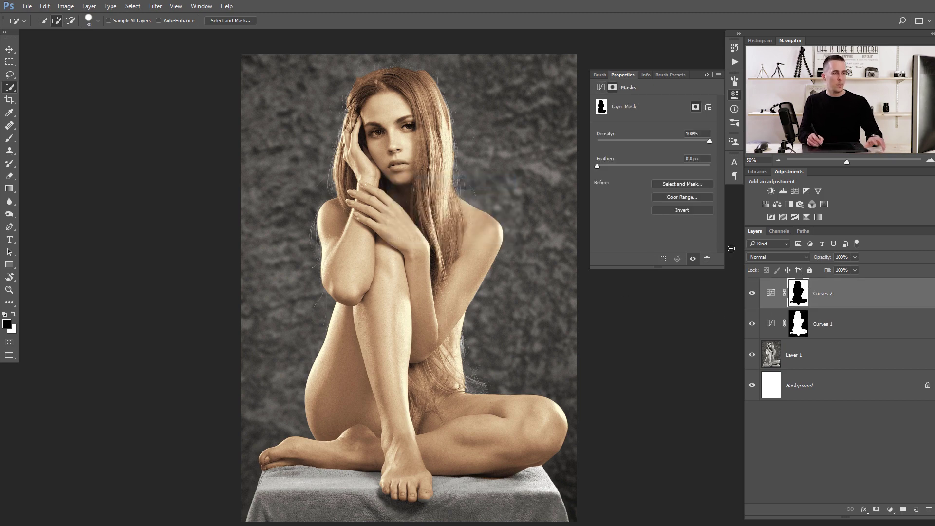
# On Curves 2, pull the Blue curve's white point inward slightly and raise its midtones to input 104, output 128.
pyautogui.click(771, 293)
pyautogui.click(666, 120)
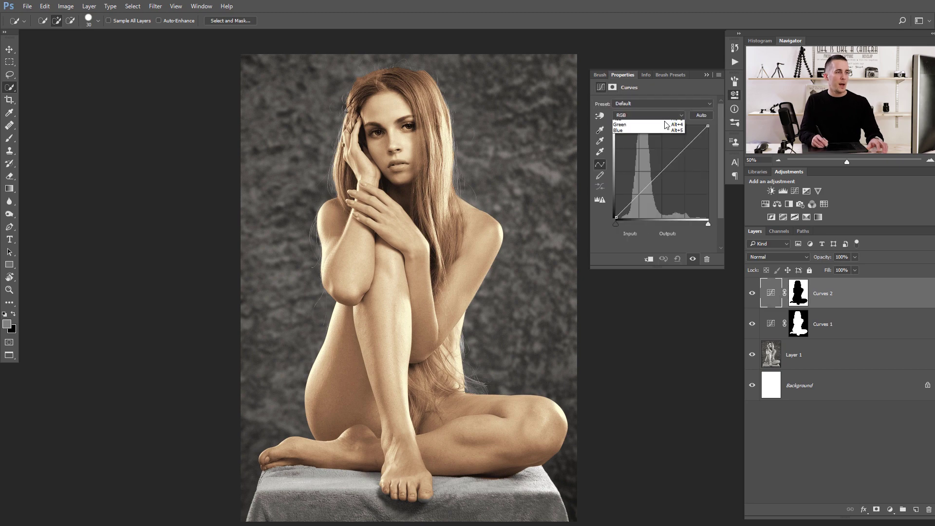
pyautogui.click(655, 139)
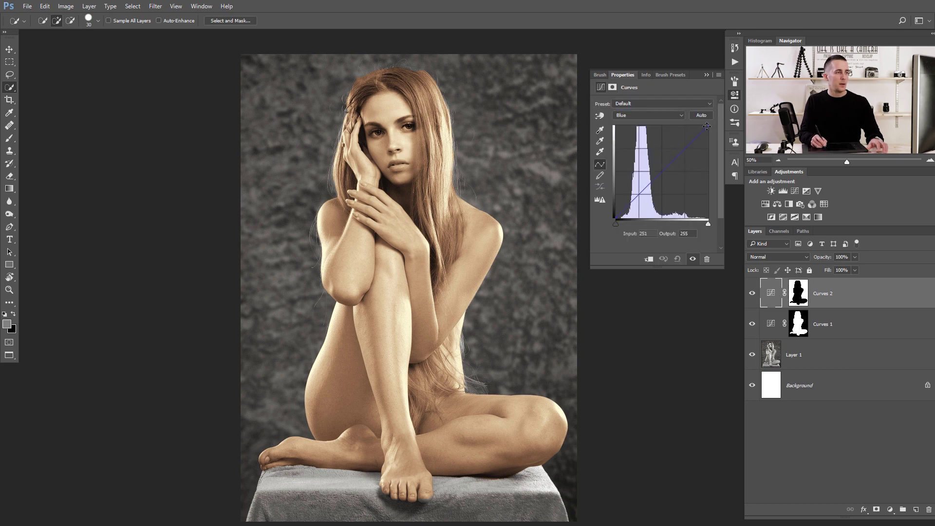
pyautogui.click(653, 171)
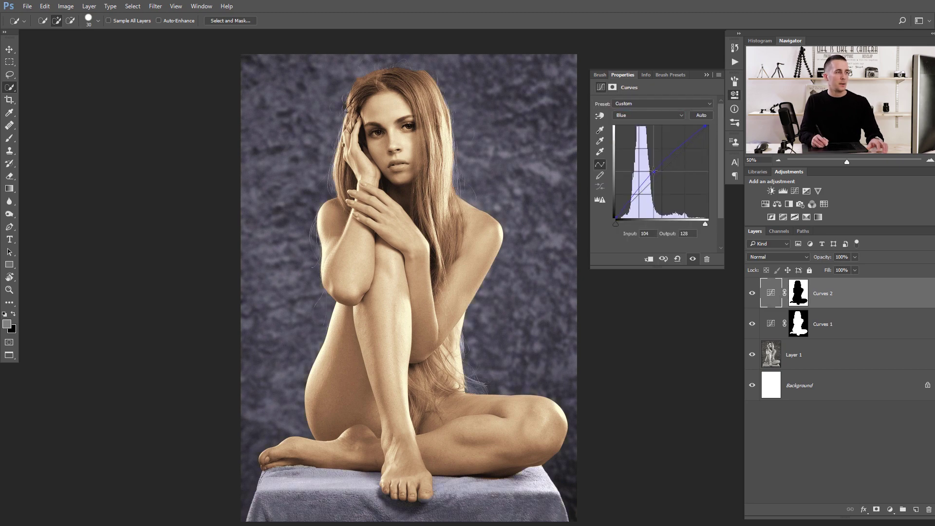
# Lower the Curves 2 Red curve's midtones to input 140, output 119, and reduce the layer's opacity to 60%.
pyautogui.click(647, 115)
pyautogui.click(647, 127)
pyautogui.moveTo(662, 170); pyautogui.dragTo(665, 174)
pyautogui.moveTo(823, 257); pyautogui.dragTo(804, 262)
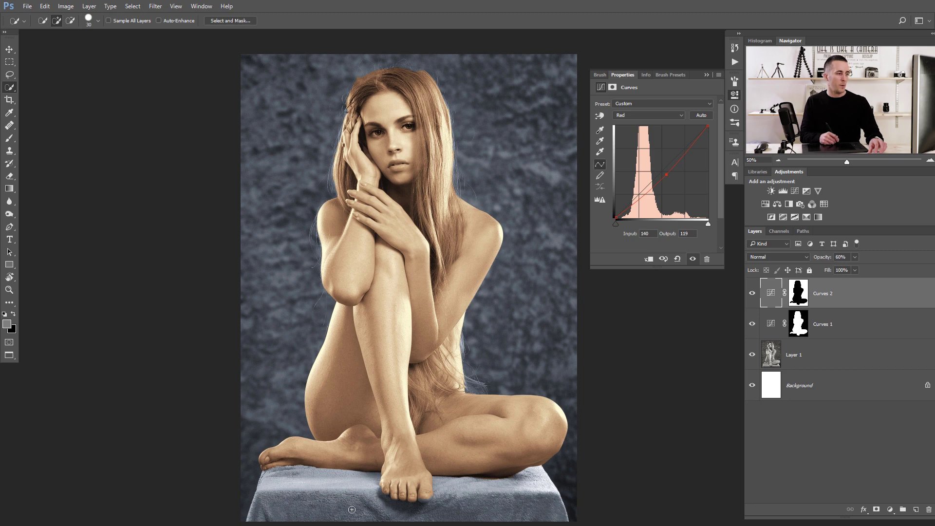
# Add a third Curves adjustment layer and raise its Red curve's midtones to input 112, output 147.
pyautogui.click(890, 509)
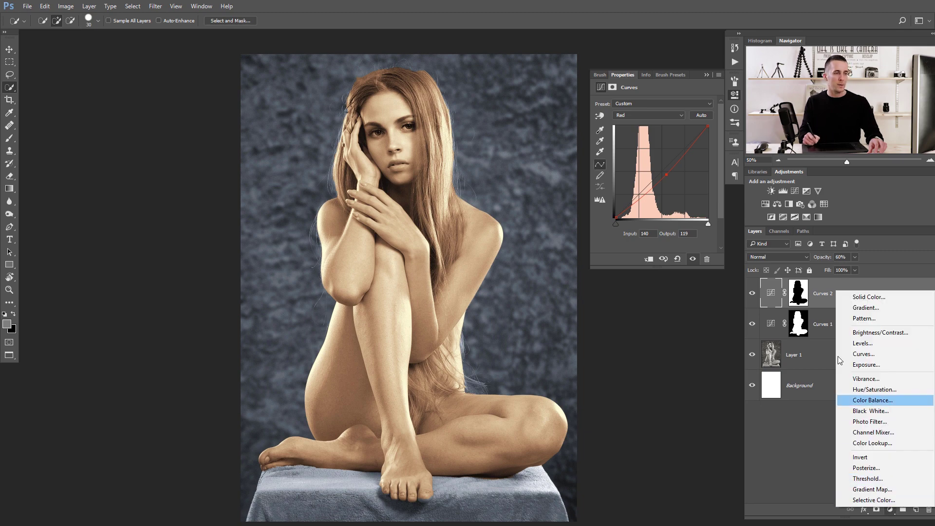
pyautogui.click(862, 354)
pyautogui.click(667, 117)
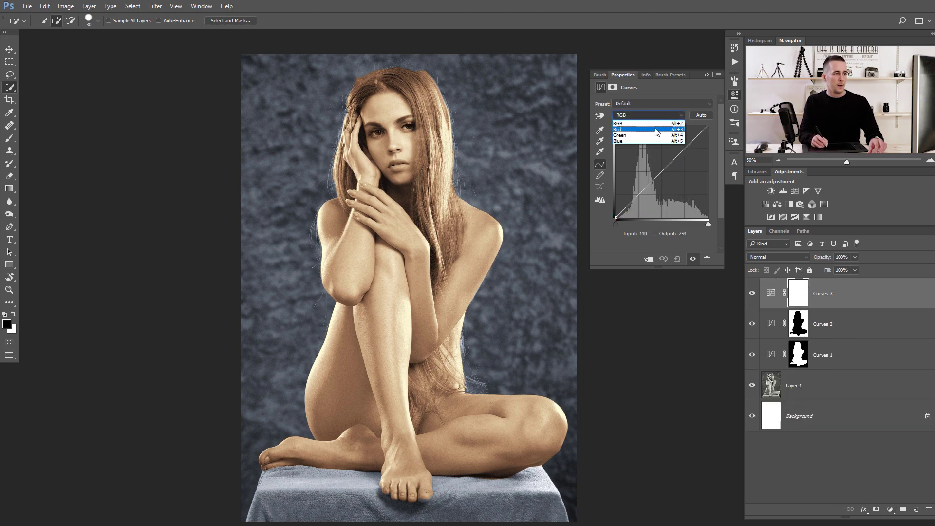
pyautogui.click(657, 125)
pyautogui.moveTo(663, 169); pyautogui.dragTo(656, 165)
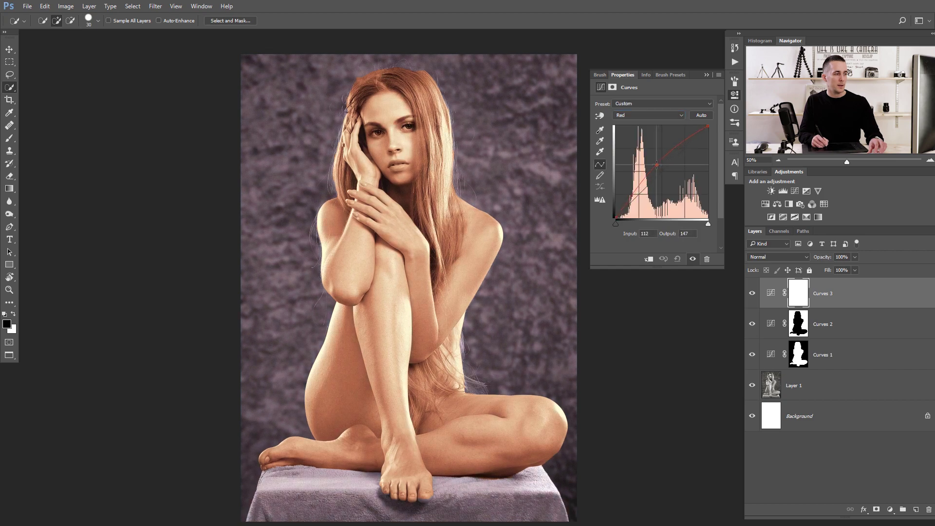
# Raise the Green curve's midtones on Curves 3 and lower the Blue curve's midtones to output 127.
pyautogui.click(650, 118)
pyautogui.click(647, 125)
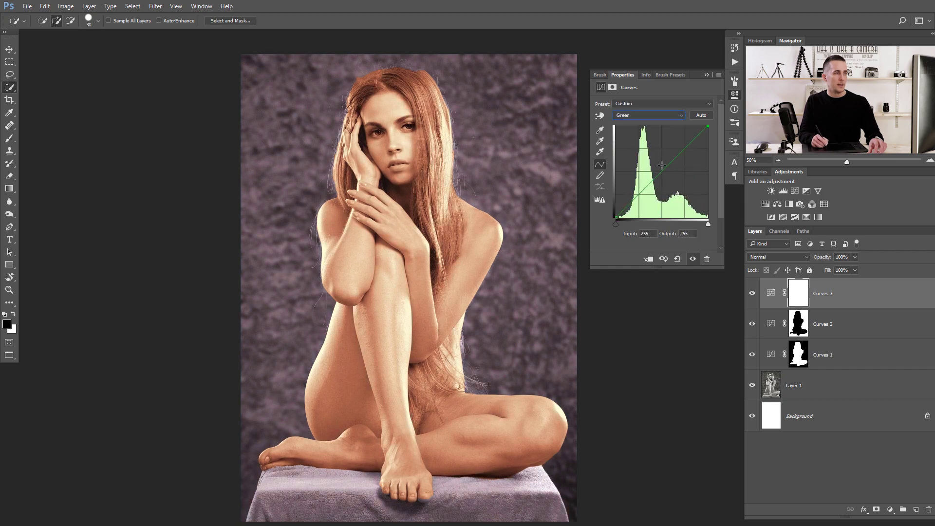
pyautogui.moveTo(663, 169); pyautogui.dragTo(658, 166)
pyautogui.click(659, 115)
pyautogui.click(660, 128)
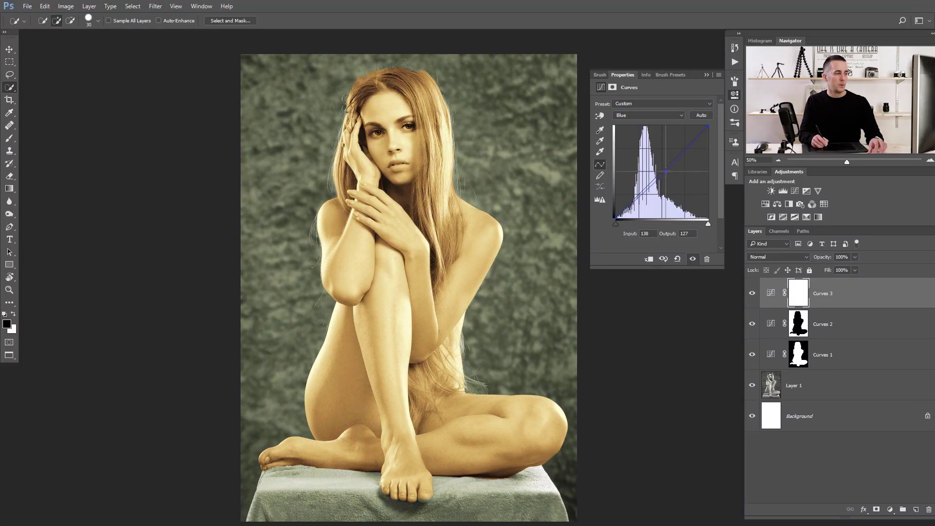
# Invert the Curves 3 mask to black, select the draped table with Quick Selection, fill it with white, and deselect.
pyautogui.click(799, 302)
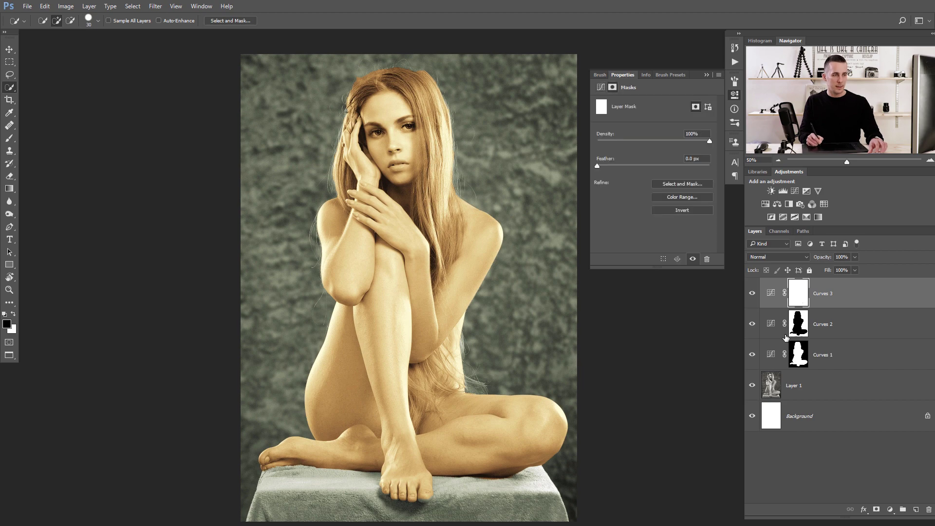
pyautogui.hotkey('ctrl', 'i')
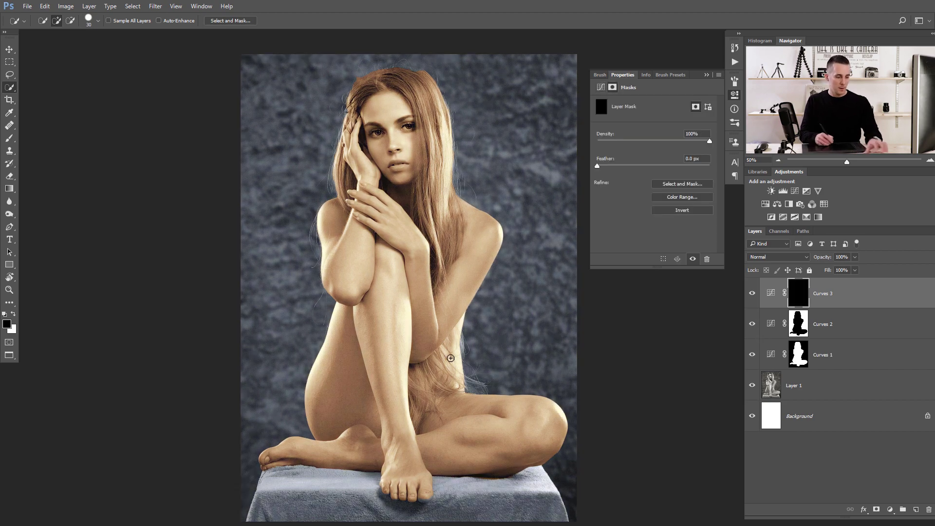
pyautogui.moveTo(295, 480)
pyautogui.mouseDown()
pyautogui.moveTo(289, 500)
pyautogui.moveTo(381, 493)
pyautogui.moveTo(381, 502)
pyautogui.moveTo(416, 520)
pyautogui.moveTo(439, 519)
pyautogui.moveTo(452, 498)
pyautogui.mouseUp()
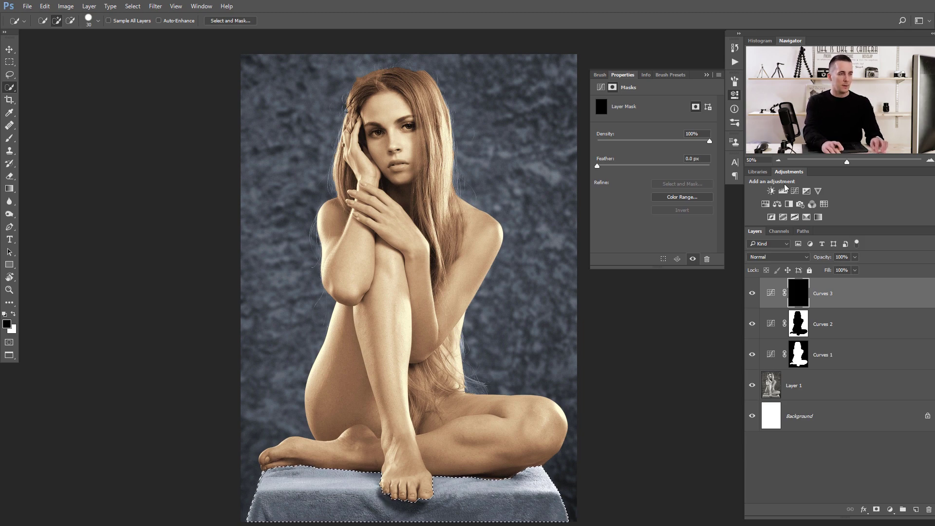
pyautogui.hotkey('ctrl', 'BackSpace')
pyautogui.hotkey('ctrl', 'd')
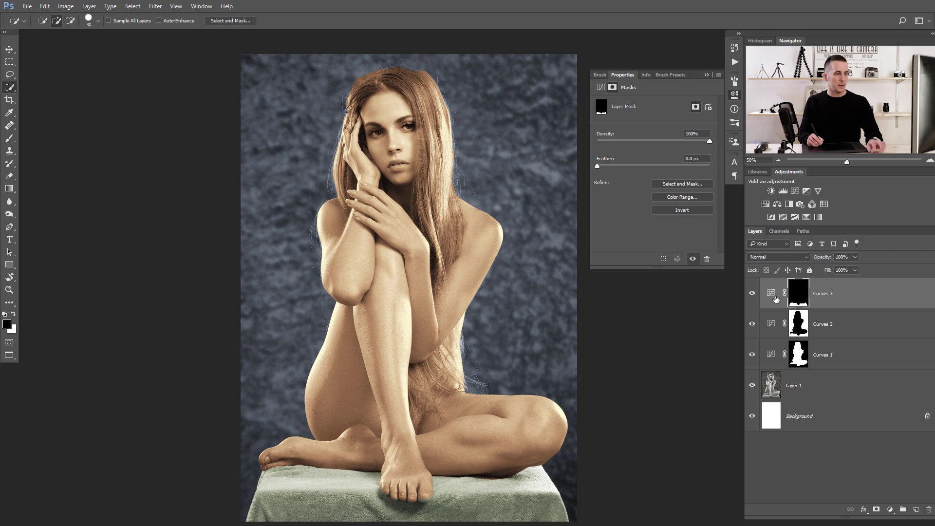
# Reduce the Green curve's midtone boost on Curves 3 and move the Red curve's midtone point to input 108, output 149.
pyautogui.click(770, 292)
pyautogui.click(655, 115)
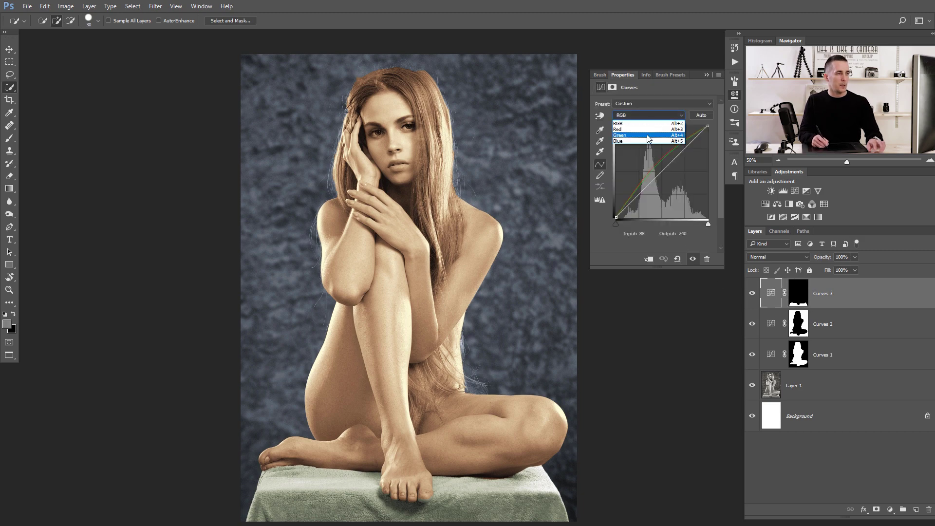
pyautogui.click(653, 132)
pyautogui.moveTo(656, 165); pyautogui.dragTo(660, 167)
pyautogui.click(652, 116)
pyautogui.click(650, 130)
pyautogui.moveTo(655, 164); pyautogui.dragTo(655, 164)
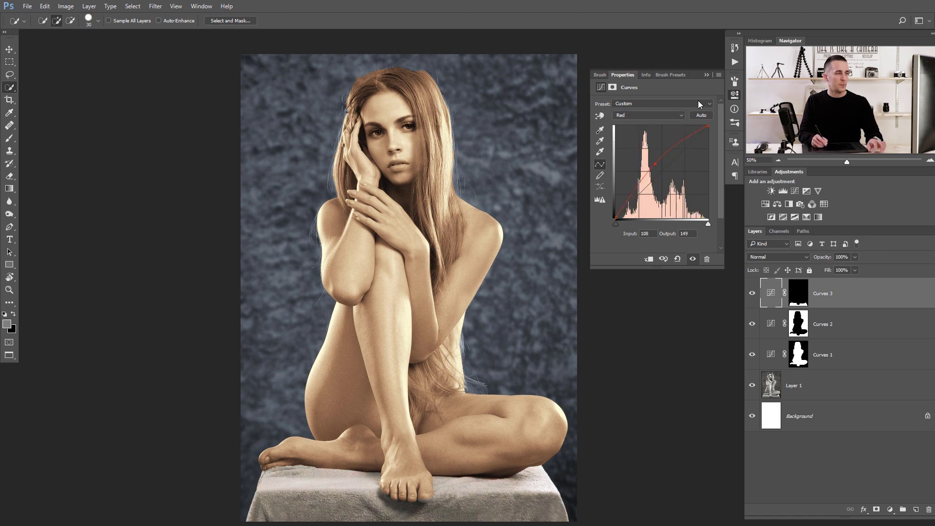
# Raise the Curves 3 RGB curve's midtones to input 115, output 138, and toggle the Curves layers' visibility to compare with the original.
pyautogui.click(706, 75)
pyautogui.doubleClick(768, 291)
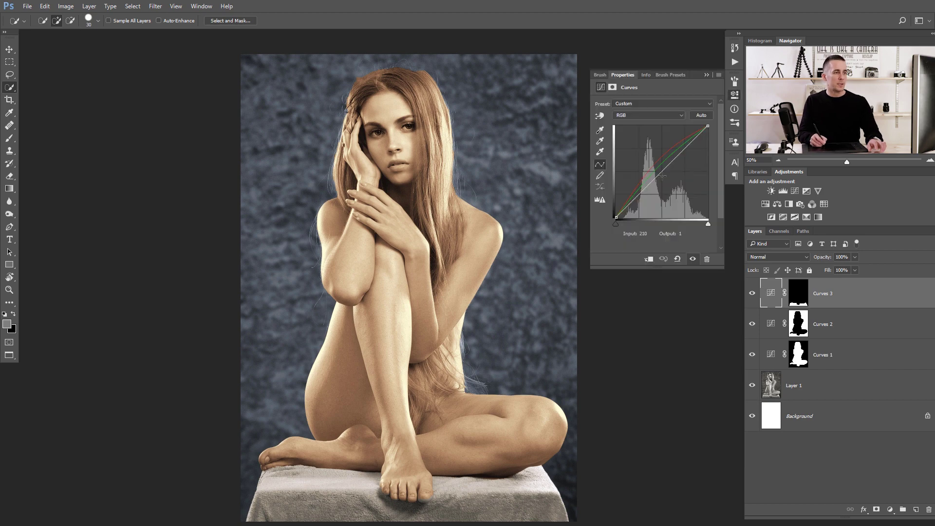
pyautogui.moveTo(665, 169); pyautogui.dragTo(657, 167)
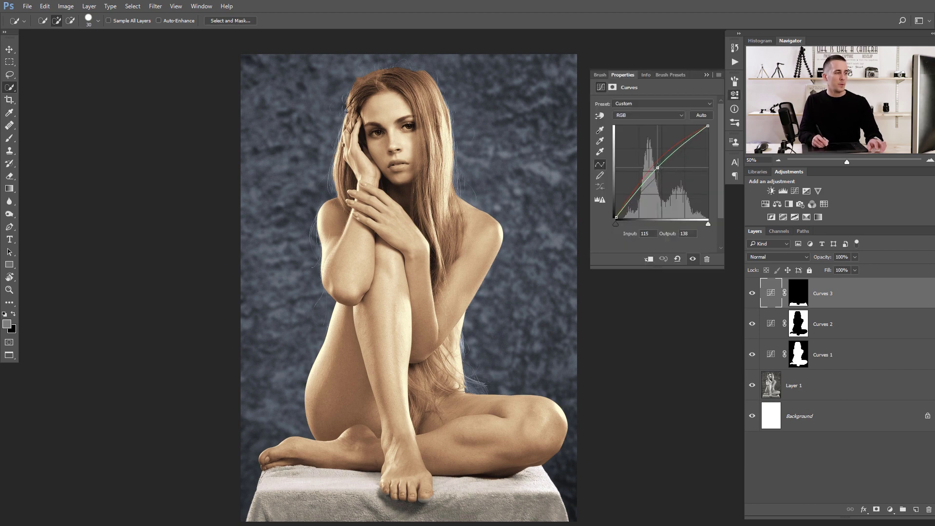
pyautogui.click(706, 75)
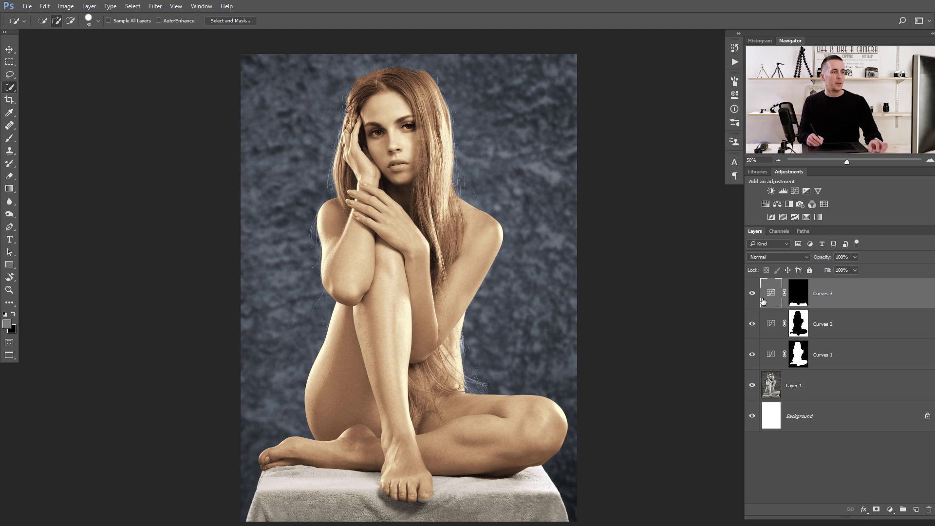
pyautogui.moveTo(754, 351); pyautogui.dragTo(752, 355)
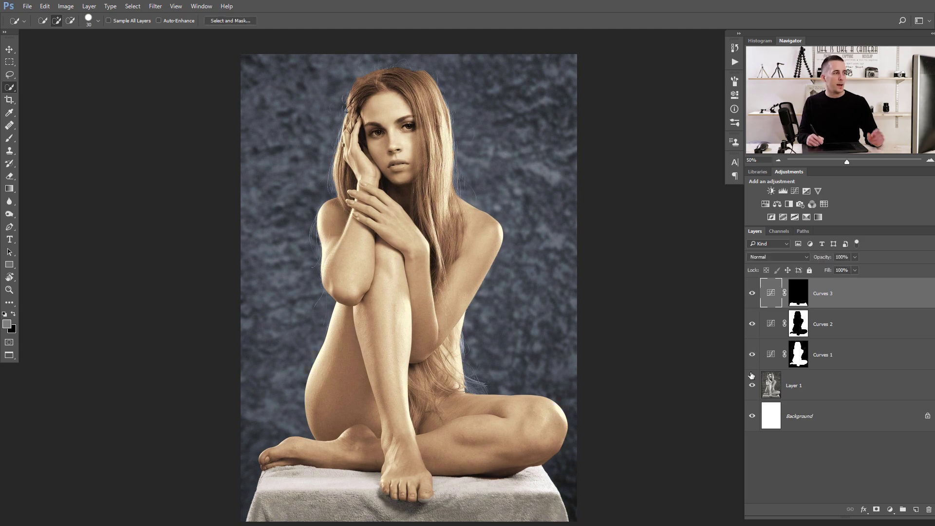